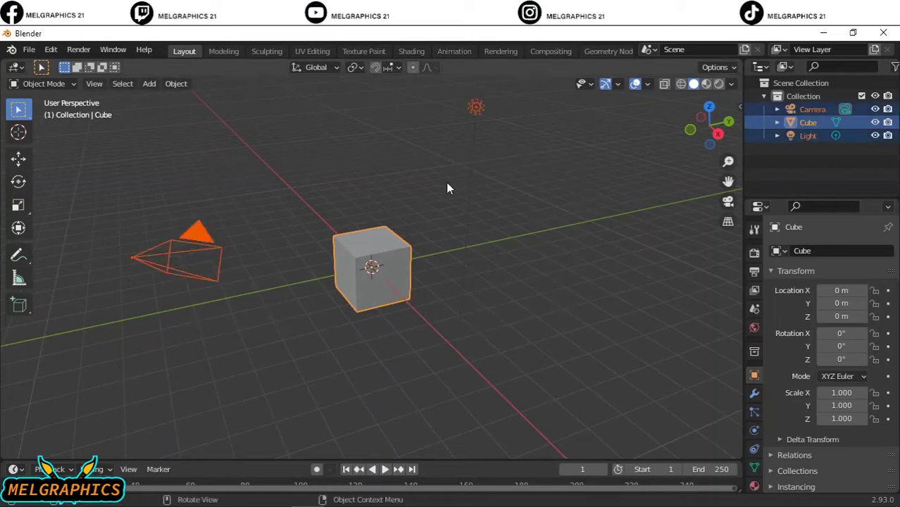
# - Delete the default scene objects and start an FBX import from the blender folder
pyautogui.press('Delete')
pyautogui.click(28, 51)
pyautogui.click(204, 313)
pyautogui.doubleClick(292, 245)
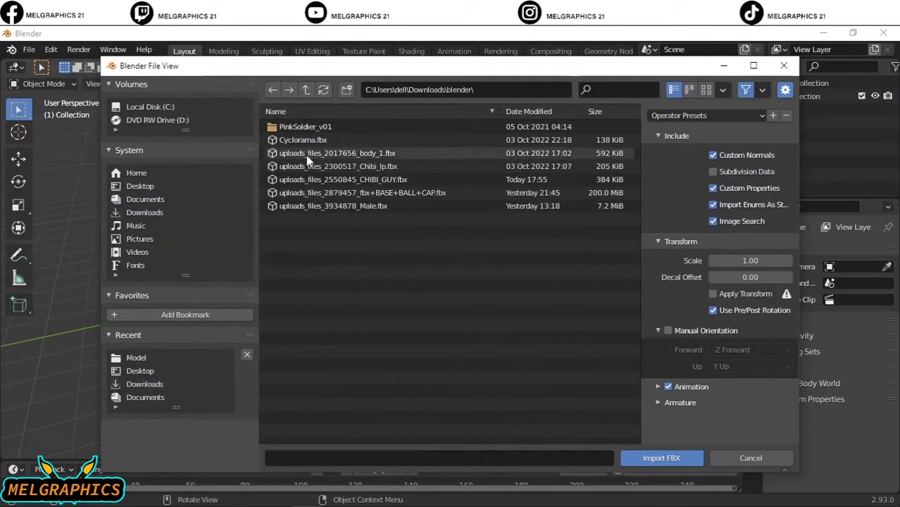
# - Import the chibi body model, select it and show its mesh data properties
pyautogui.click(338, 168)
pyautogui.click(662, 458)
pyautogui.click(419, 284)
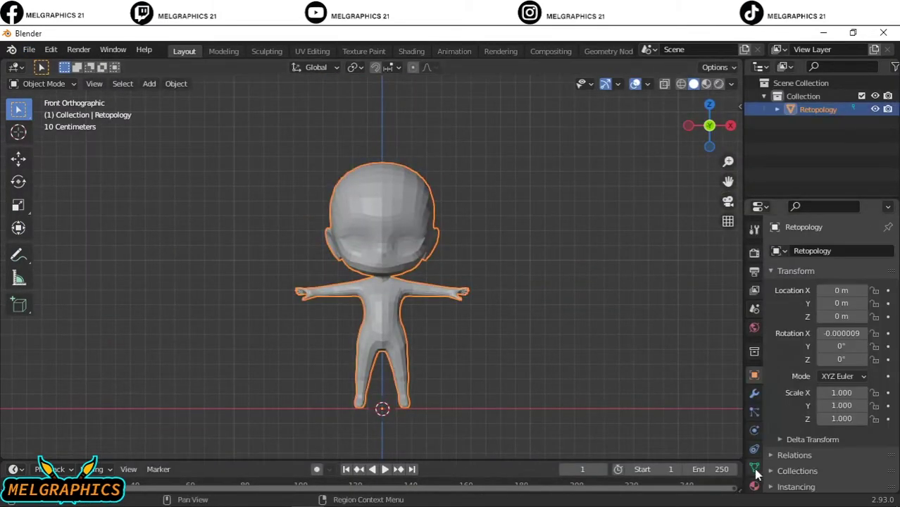
pyautogui.click(755, 467)
# - Add an Ico Sphere, move it up to the head and shrink it to eye size
pyautogui.scroll(3, 611, 195)
pyautogui.hotkey('shift', 'a')
pyautogui.click(663, 253)
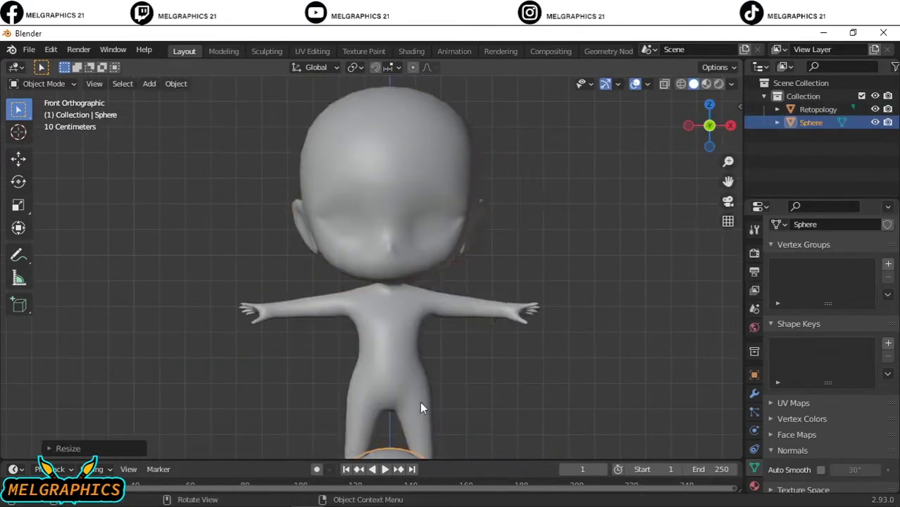
pyautogui.scroll(-4, 420, 336)
pyautogui.press('g')
pyautogui.click(420, 225)
pyautogui.scroll(5, 420, 224)
pyautogui.press('s')
pyautogui.click(478, 197)
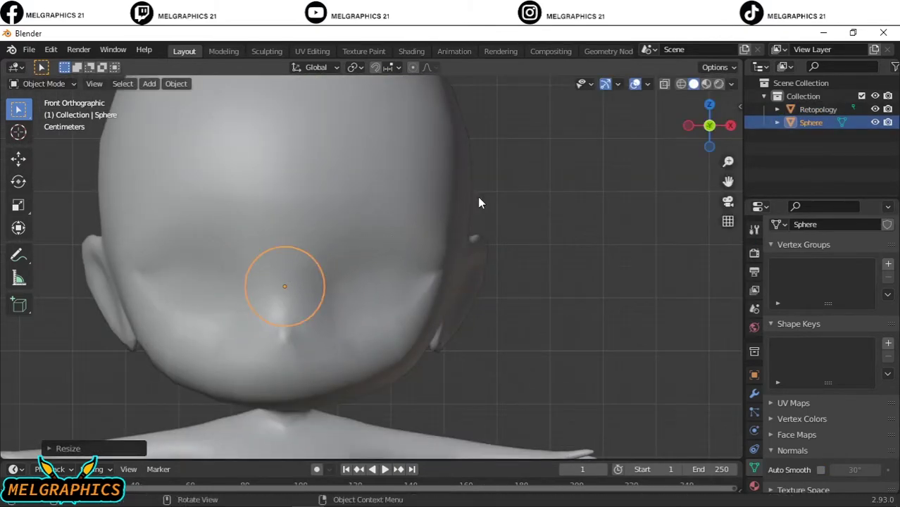
# - Seat the eye sphere in its socket, adjusting depth in side view and X in front view
pyautogui.press('KP_3')
pyautogui.press('g')
pyautogui.press('y')
pyautogui.click(364, 235)
pyautogui.press('KP_1')
pyautogui.press('g')
pyautogui.press('x')
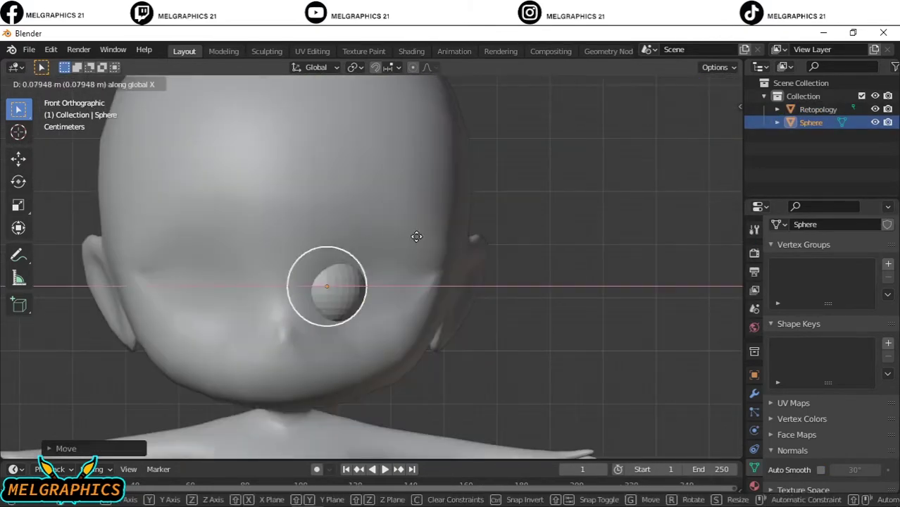
pyautogui.click(426, 238)
pyautogui.press('KP_3')
pyautogui.press('g')
pyautogui.press('y')
pyautogui.click(442, 243)
pyautogui.press('KP_1')
# - Add and apply a Mirror modifier to create the second eye
pyautogui.click(754, 393)
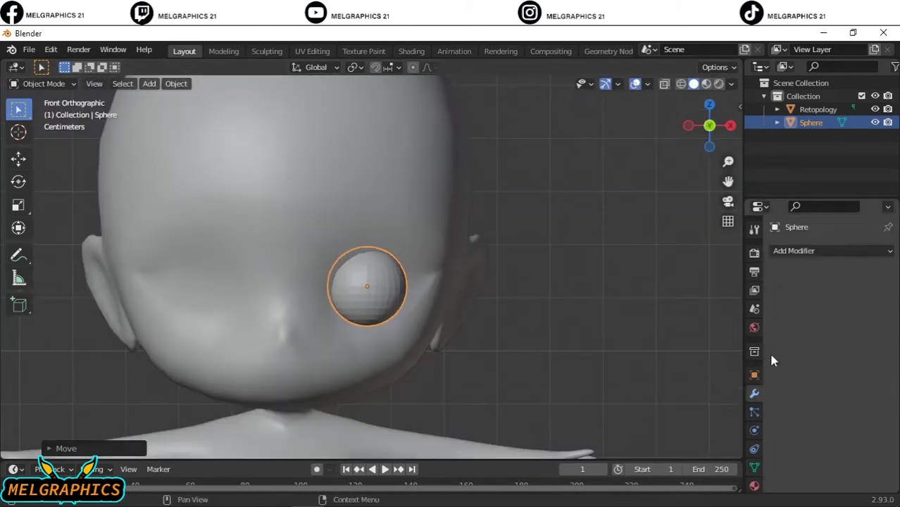
pyautogui.click(804, 252)
pyautogui.click(599, 395)
pyautogui.click(845, 343)
pyautogui.click(844, 359)
pyautogui.hotkey('ctrl', 'a')
# - Select the body and start an Images as Planes import
pyautogui.click(288, 188)
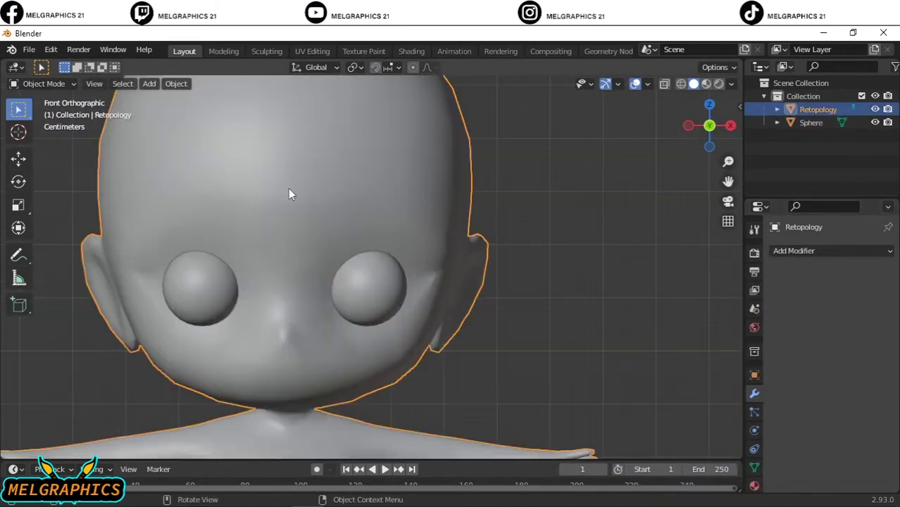
pyautogui.scroll(-5, 288, 188)
pyautogui.click(29, 51)
pyautogui.click(253, 228)
# - Import the Desktop reference photo as a plane, rotate it 90° on X and move it left
pyautogui.click(139, 186)
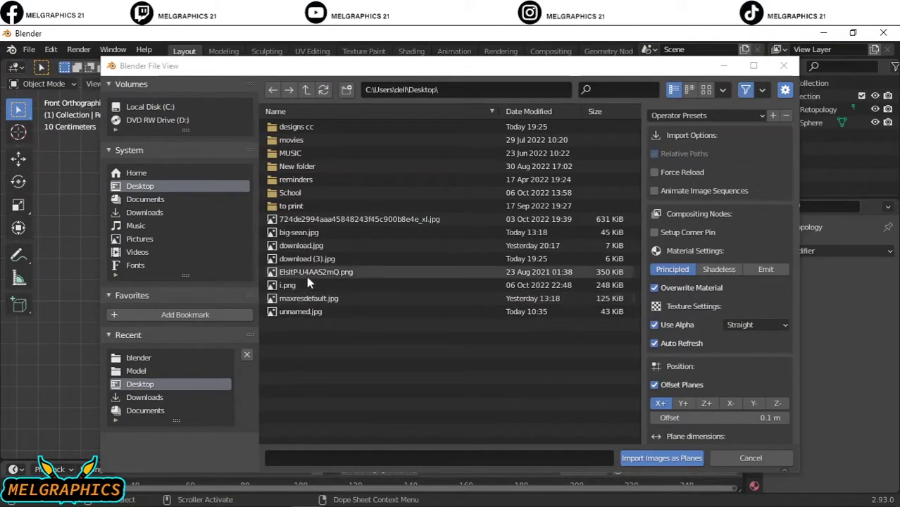
pyautogui.doubleClick(306, 277)
pyautogui.click(740, 107)
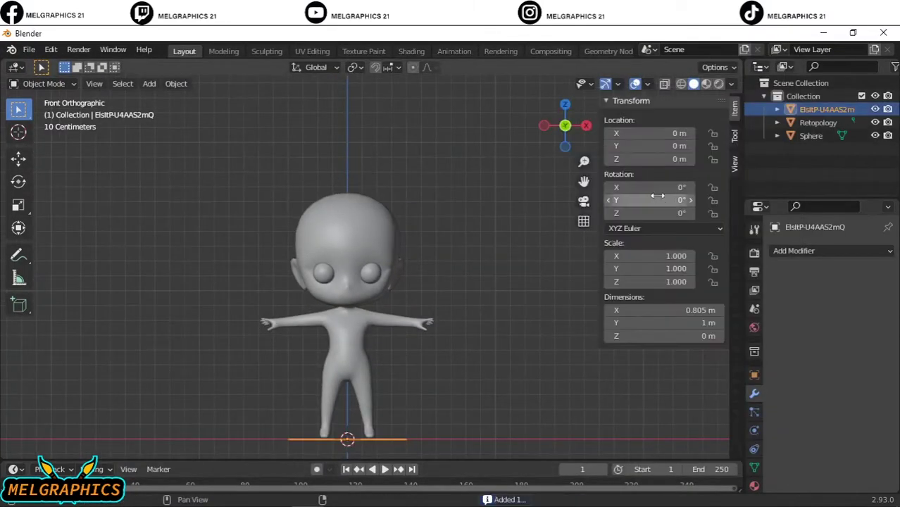
pyautogui.moveTo(407, 407); pyautogui.dragTo(225, 228)
pyautogui.click(707, 84)
pyautogui.scroll(4, 314, 332)
pyautogui.keyDown('shift'); pyautogui.moveTo(314, 331); pyautogui.dragTo(745, 213, button='middle'); pyautogui.keyUp('shift')
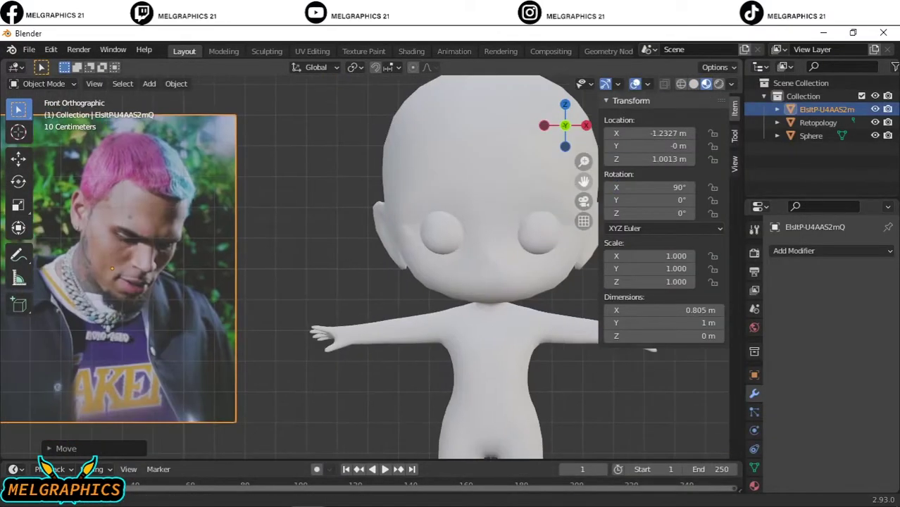
# - Rename the eye spheres 'eyes' and give the body a skin material sampled from the photo
pyautogui.doubleClick(811, 135)
pyautogui.write('eyes')
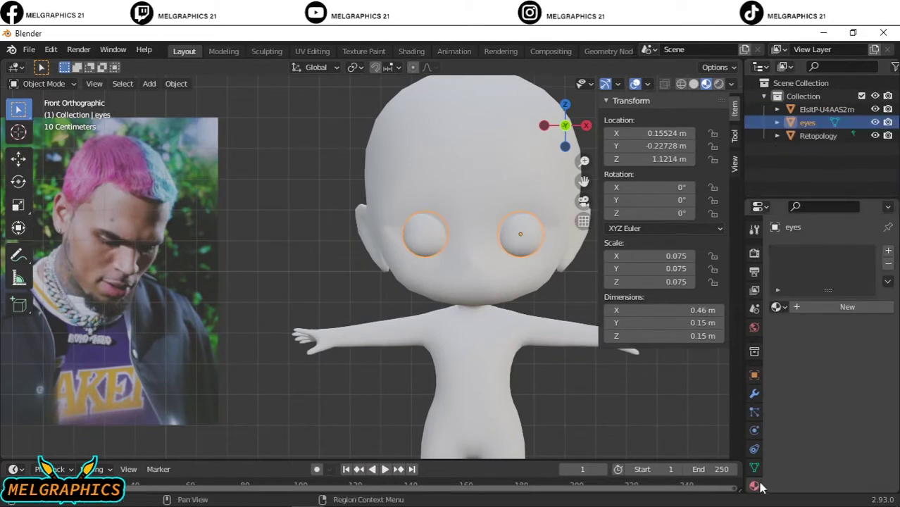
pyautogui.click(817, 135)
pyautogui.click(847, 307)
pyautogui.click(855, 442)
pyautogui.click(141, 206)
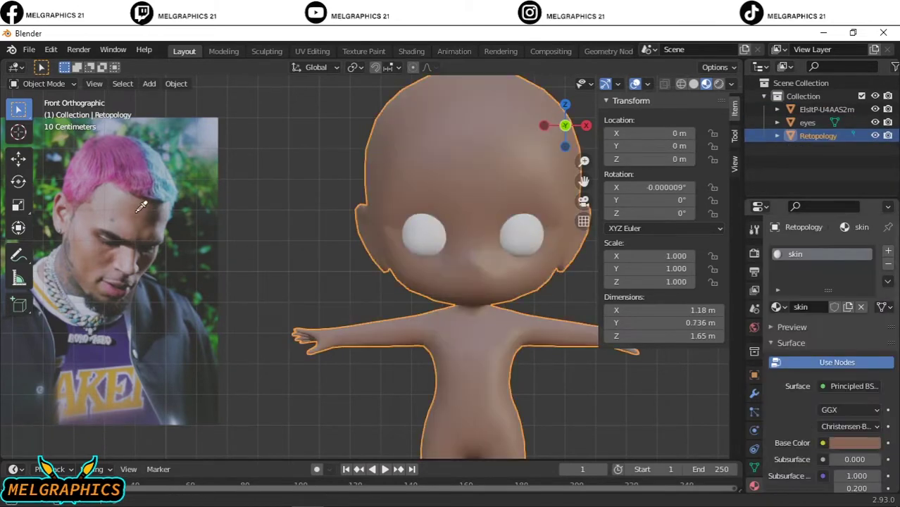
pyautogui.scroll(-3, 455, 211)
# - Add a UV Sphere and scale it into a small pupil at eye height
pyautogui.hotkey('shift', 'a')
pyautogui.click(502, 189)
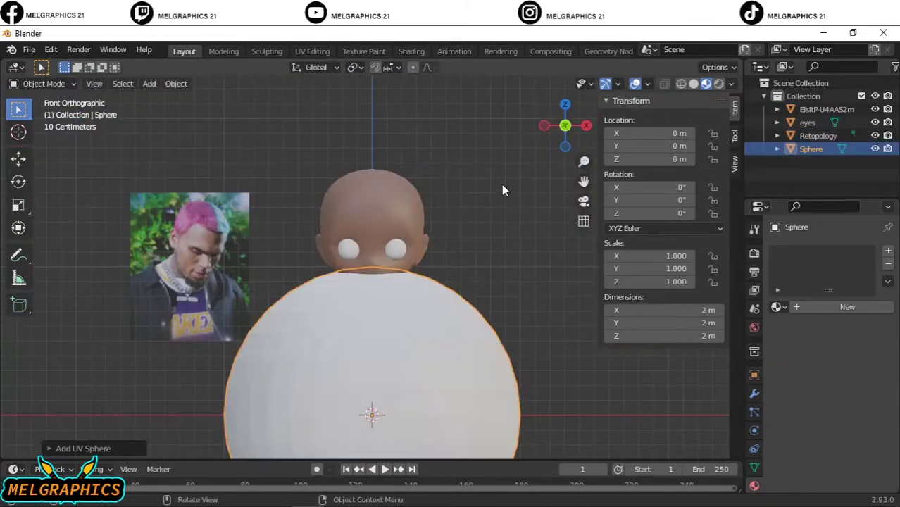
pyautogui.press('s')
pyautogui.press('g')
pyautogui.click(374, 211)
pyautogui.scroll(5, 373, 211)
pyautogui.press('s')
pyautogui.press('g')
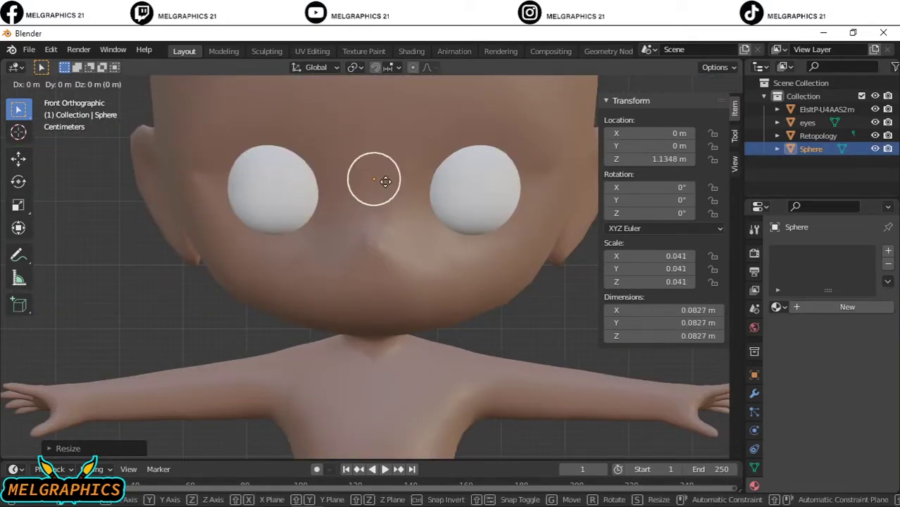
pyautogui.click(552, 206)
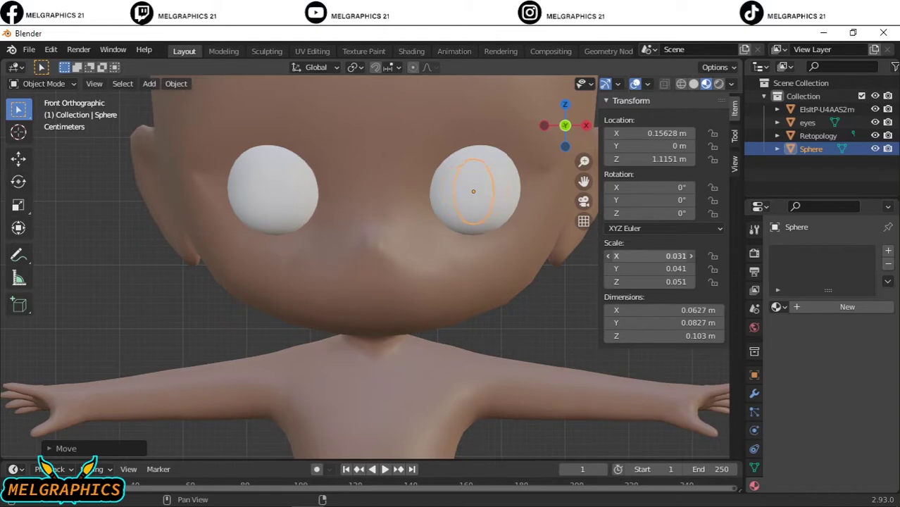
# - Name the sphere 'pupil' and move it in front of the eye using the side view
pyautogui.click(817, 160)
pyautogui.write('pupil')
pyautogui.press('Return')
pyautogui.press('KP_3')
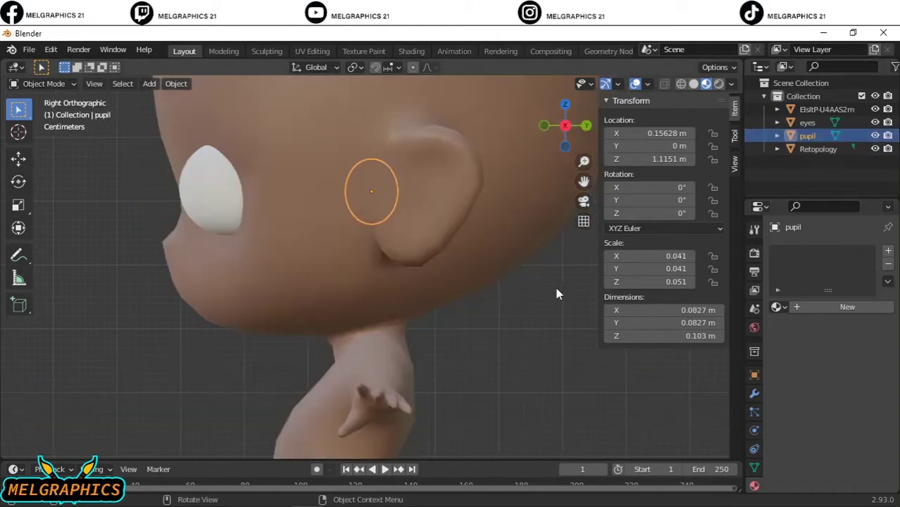
pyautogui.press('g')
pyautogui.press('y')
pyautogui.click(376, 299)
pyautogui.press('KP_1')
# - Set the pupil's origin to the world centre and give it a glossy black material
pyautogui.click(848, 307)
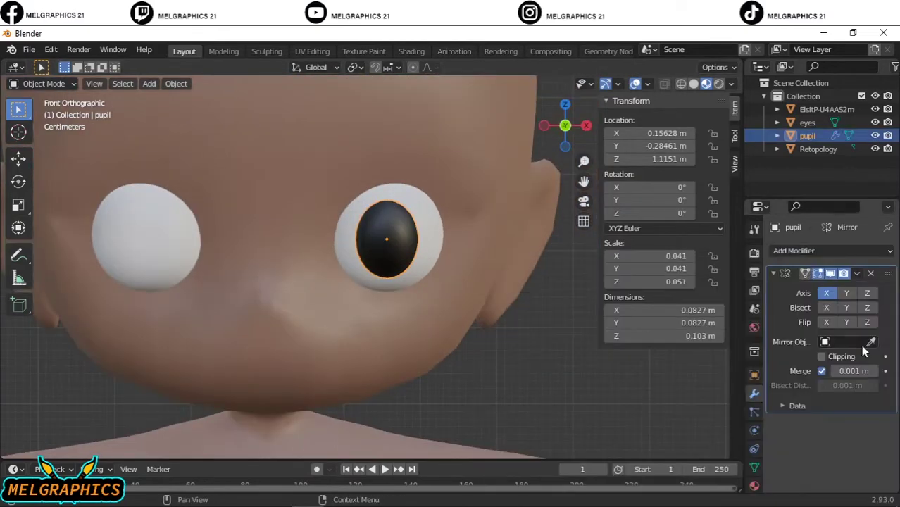
pyautogui.rightClick(233, 237)
pyautogui.click(353, 262)
pyautogui.click(755, 486)
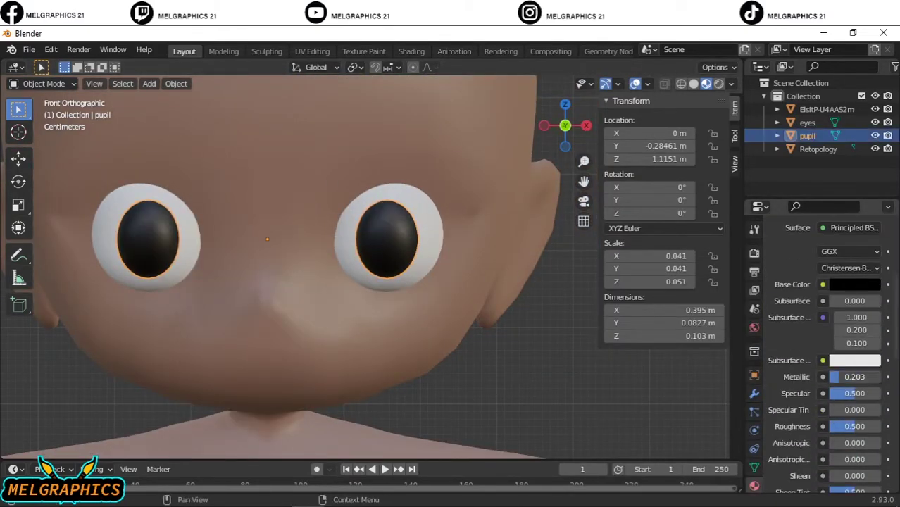
pyautogui.scroll(-3, 817, 353)
pyautogui.moveTo(842, 390); pyautogui.dragTo(856, 390)
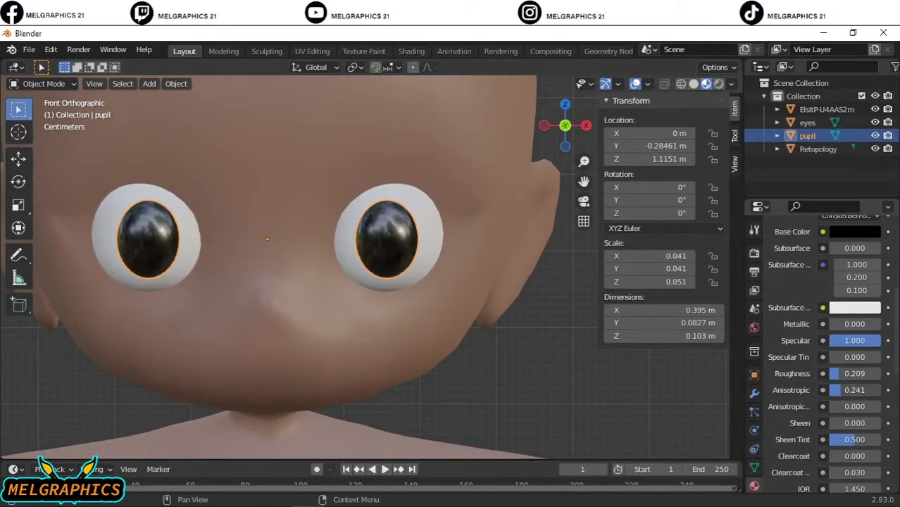
pyautogui.scroll(-3, 817, 352)
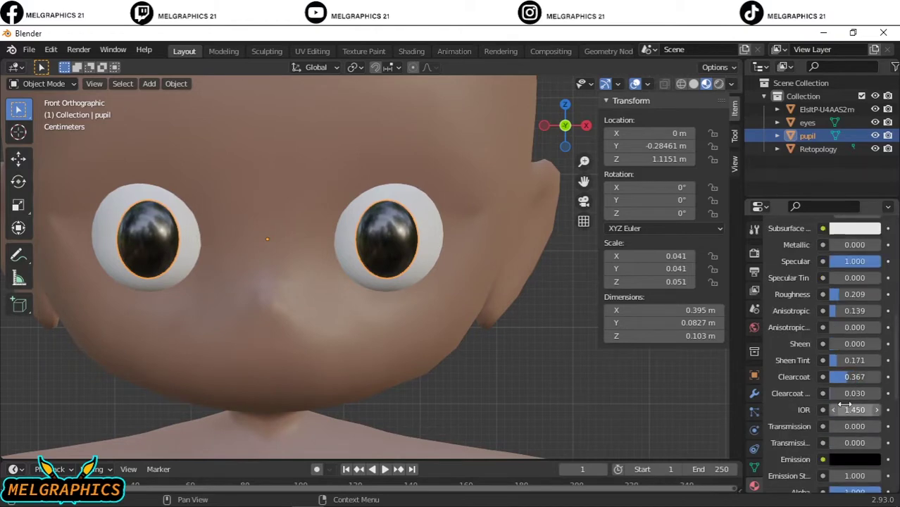
pyautogui.scroll(5, 854, 284)
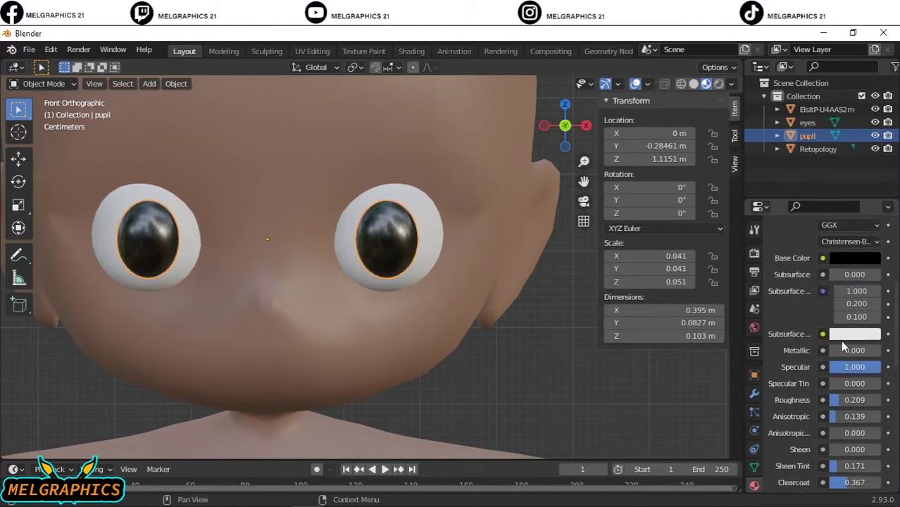
pyautogui.scroll(-3, 524, 302)
# - Add a UV Sphere, shrink it and raise it to face height
pyautogui.hotkey('shift', 'a')
pyautogui.click(584, 282)
pyautogui.press('s')
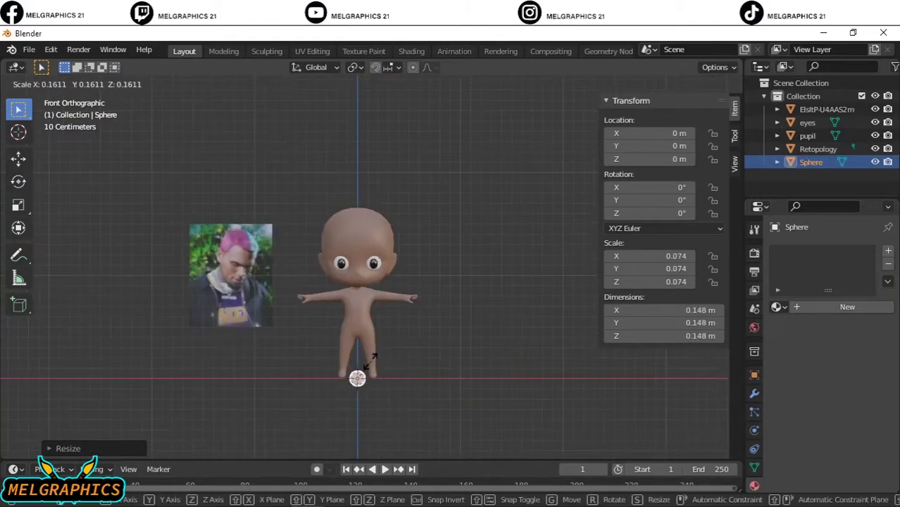
pyautogui.press('Return')
pyautogui.press('g')
pyautogui.press('z')
pyautogui.press('Return')
pyautogui.scroll(5, 275, 261)
pyautogui.press('s')
pyautogui.click(274, 260)
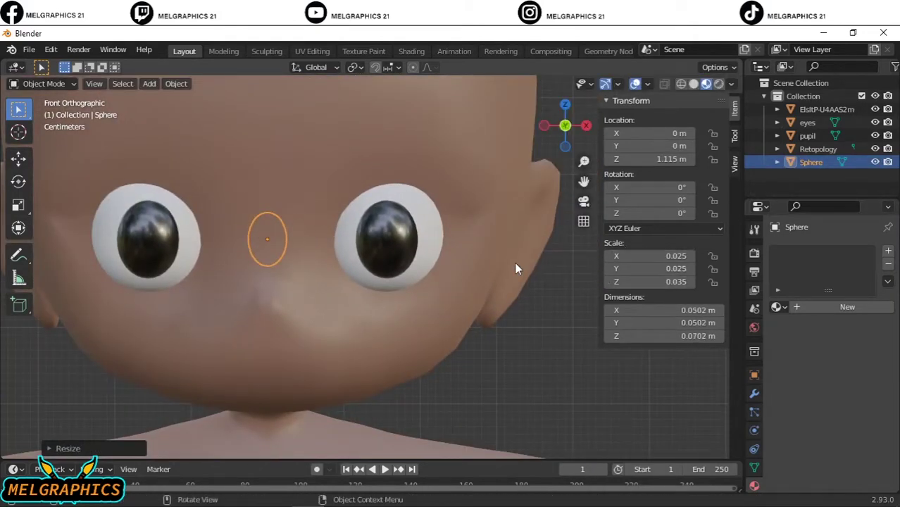
# - Shrink the sphere to a highlight dot and place it in front of the pupil
pyautogui.press('g')
pyautogui.press('Return')
pyautogui.press('s')
pyautogui.press('Return')
pyautogui.press('g')
pyautogui.click(386, 239)
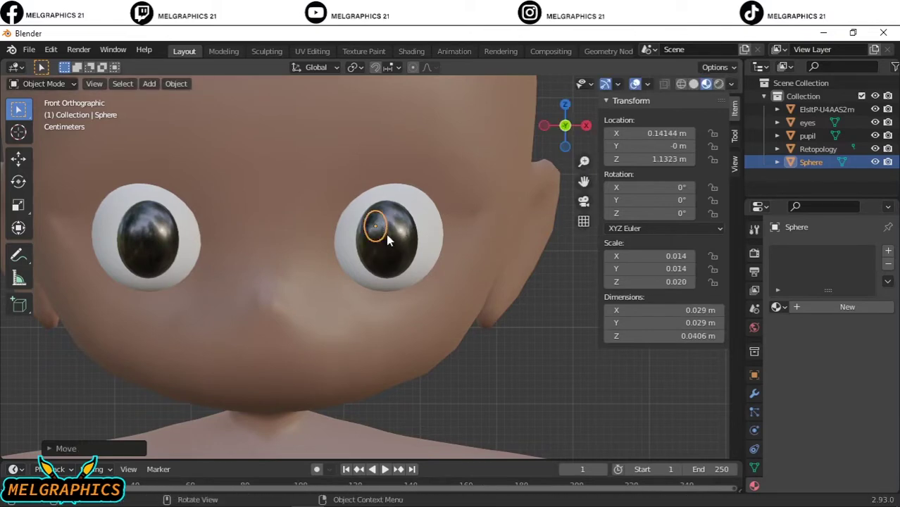
pyautogui.press('KP_3')
pyautogui.press('g')
pyautogui.press('y')
pyautogui.press('Return')
pyautogui.press('KP_1')
# - Duplicate the highlight as a smaller second dot on the pupil
pyautogui.scroll(3, 385, 198)
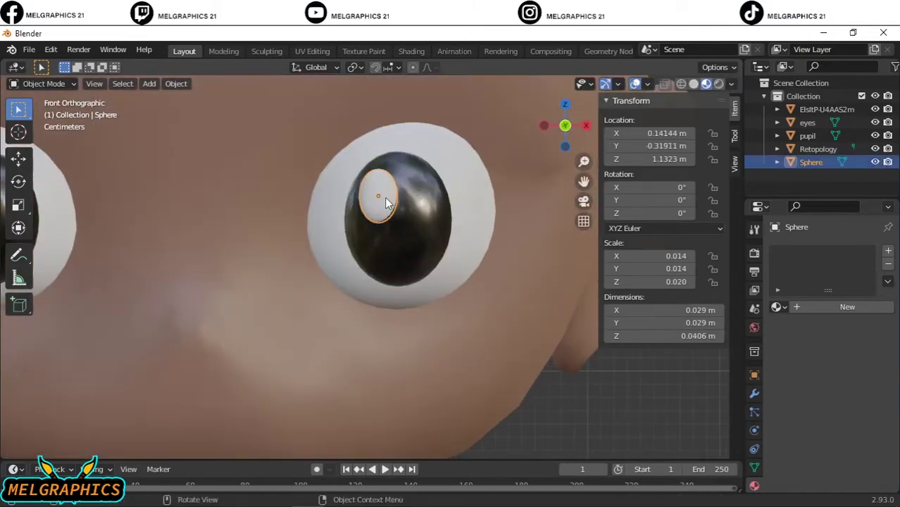
pyautogui.hotkey('shift', 'd')
pyautogui.press('s')
pyautogui.click(460, 205)
pyautogui.scroll(-5, 392, 264)
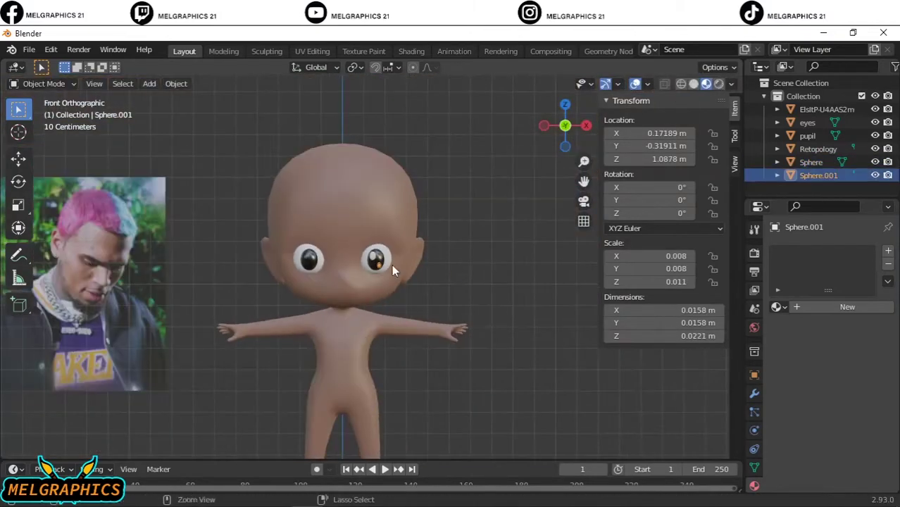
# - Apply a Mirror modifier to copy the highlights onto the other pupil
pyautogui.click(755, 395)
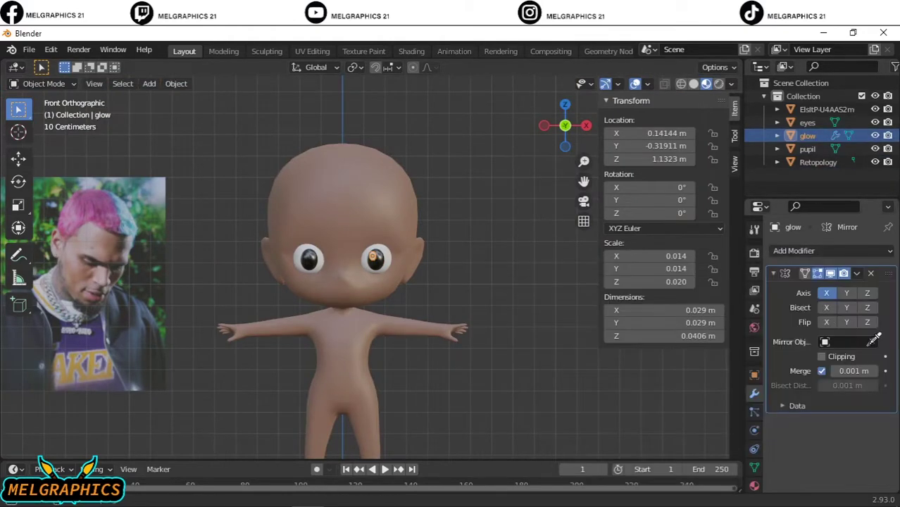
pyautogui.click(822, 272)
pyautogui.click(822, 287)
pyautogui.moveTo(462, 274)
pyautogui.mouseDown(button='middle')
pyautogui.moveTo(339, 294)
pyautogui.moveTo(52, 91)
pyautogui.mouseUp(button='middle')
pyautogui.scroll(2, 339, 294)
pyautogui.scroll(2, 339, 293)
pyautogui.scroll(4, 338, 294)
# - Enter Sculpt Mode with Draw Sharp on the Retopology body, orbiting around the head to the ear
pyautogui.click(44, 83)
pyautogui.click(42, 130)
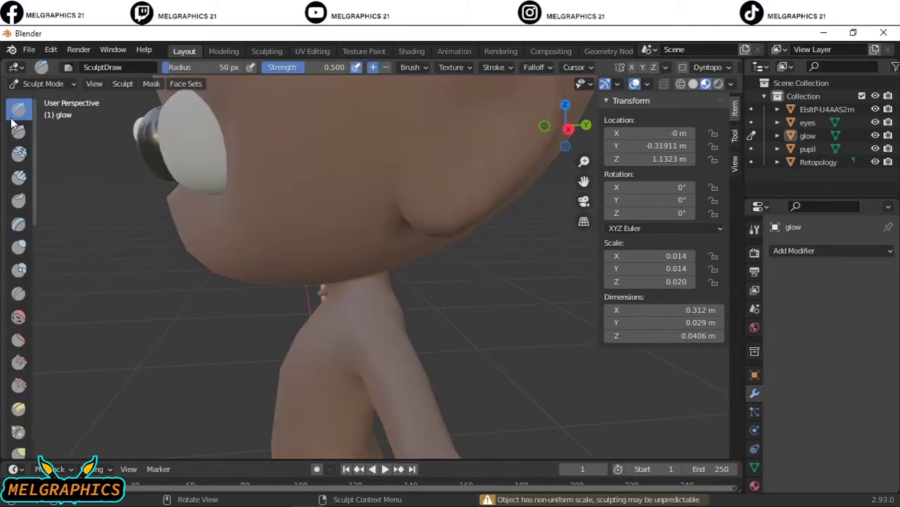
pyautogui.click(18, 131)
pyautogui.scroll(2, 282, 211)
pyautogui.moveTo(282, 211); pyautogui.dragTo(419, 192, button='middle')
pyautogui.hotkey('ctrl', 'z')
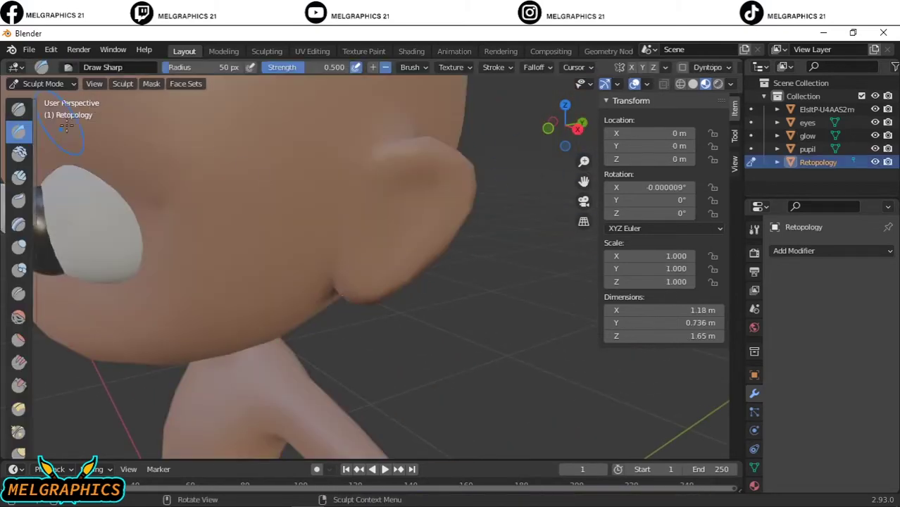
pyautogui.moveTo(397, 197)
pyautogui.mouseDown(button='middle')
pyautogui.moveTo(458, 214)
pyautogui.moveTo(417, 171)
pyautogui.mouseUp(button='middle')
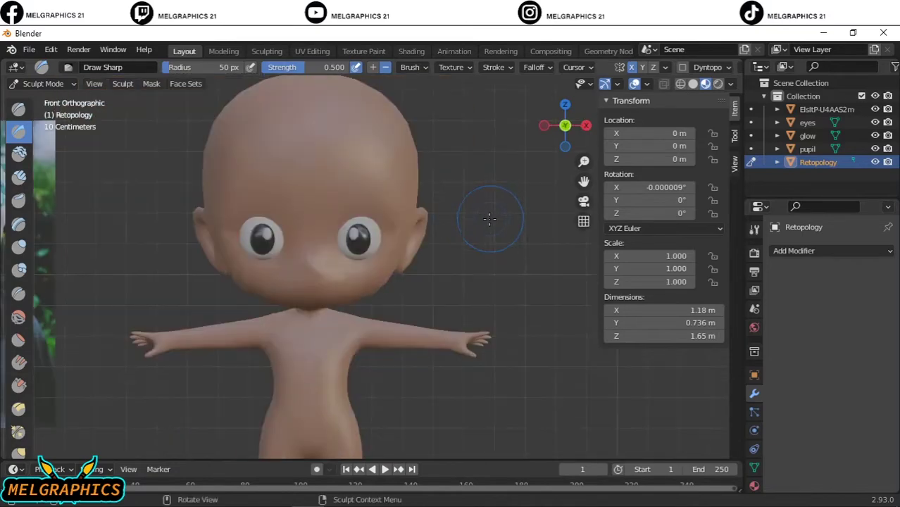
# - In Edit Mode on the body, select the row of chin faces
pyautogui.press('Tab')
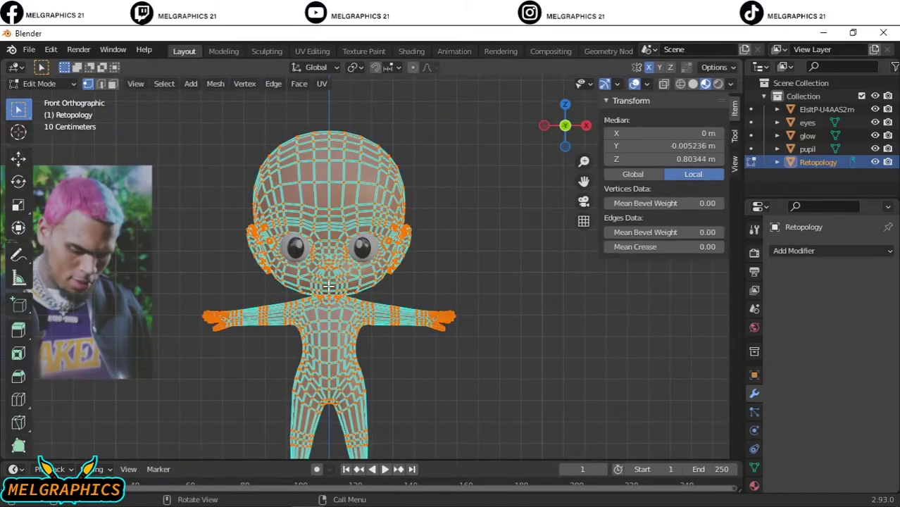
pyautogui.scroll(5, 423, 212)
pyautogui.scroll(-2, 458, 225)
pyautogui.scroll(2, 285, 345)
pyautogui.keyDown('alt'); pyautogui.click(405, 341); pyautogui.keyUp('alt')
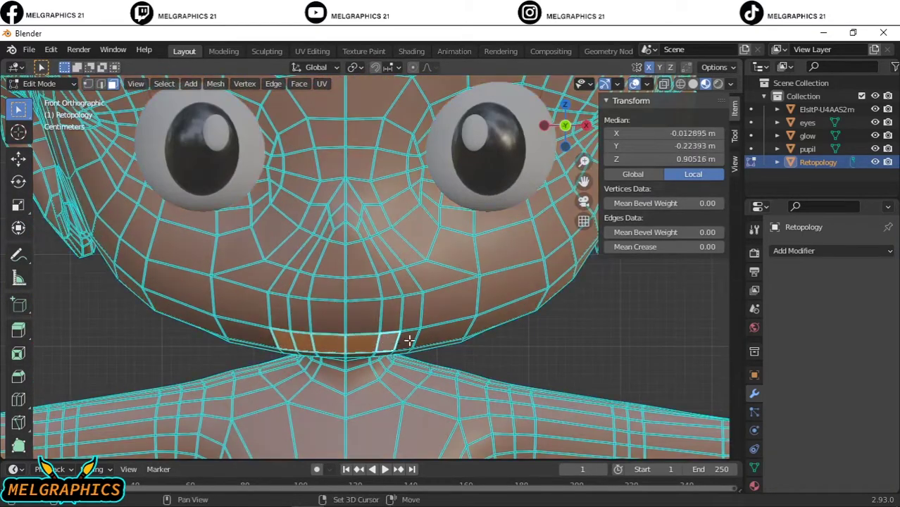
pyautogui.moveTo(405, 342); pyautogui.dragTo(303, 216, button='middle')
# - Duplicate the chin faces and separate them into a new beard object
pyautogui.press('KP_1')
pyautogui.hotkey('shift', 'd')
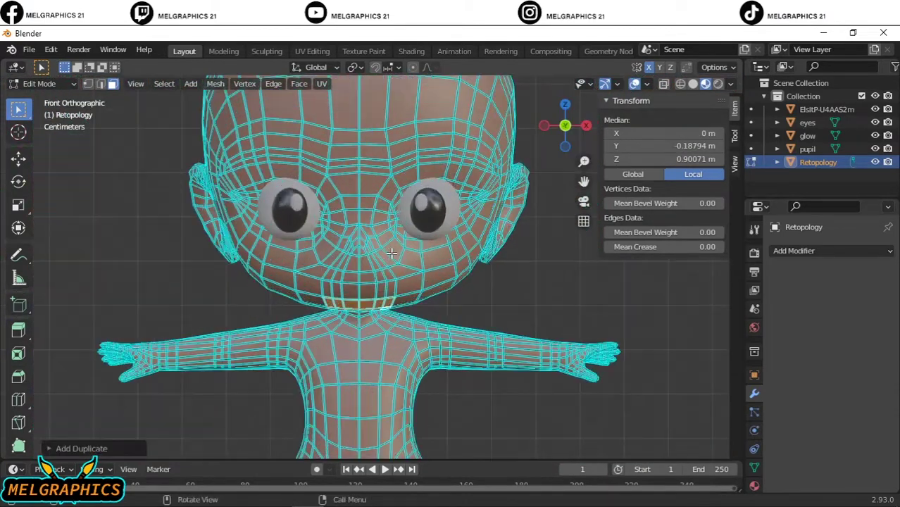
pyautogui.press('p')
pyautogui.click(353, 232)
pyautogui.press('Tab')
pyautogui.click(810, 176)
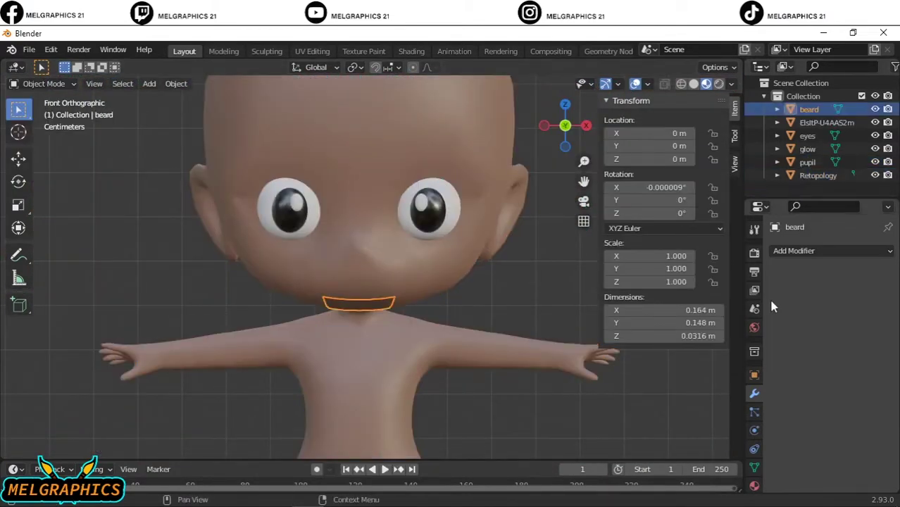
# - Give the beard a Solidify modifier with Offset 1 and a black material named beard
pyautogui.click(794, 251)
pyautogui.click(525, 480)
pyautogui.moveTo(832, 326); pyautogui.dragTo(881, 325)
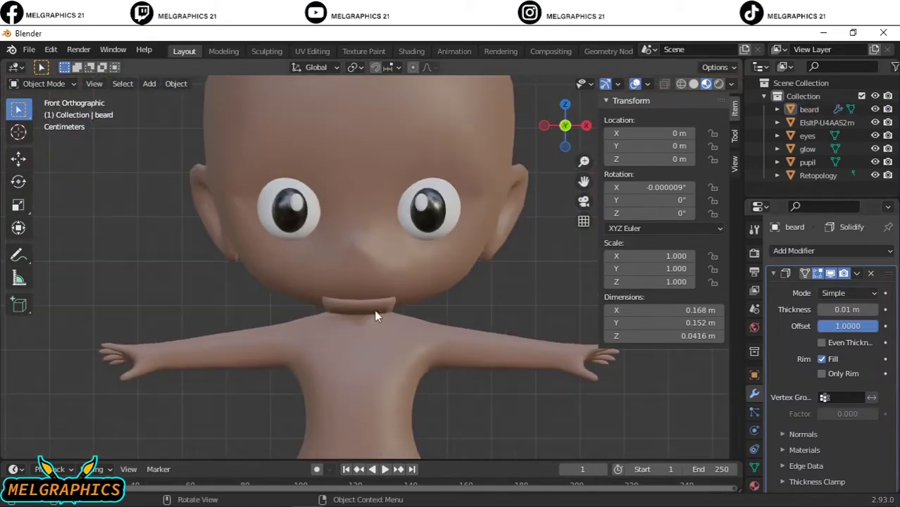
pyautogui.click(809, 109)
pyautogui.click(754, 486)
pyautogui.press('Return')
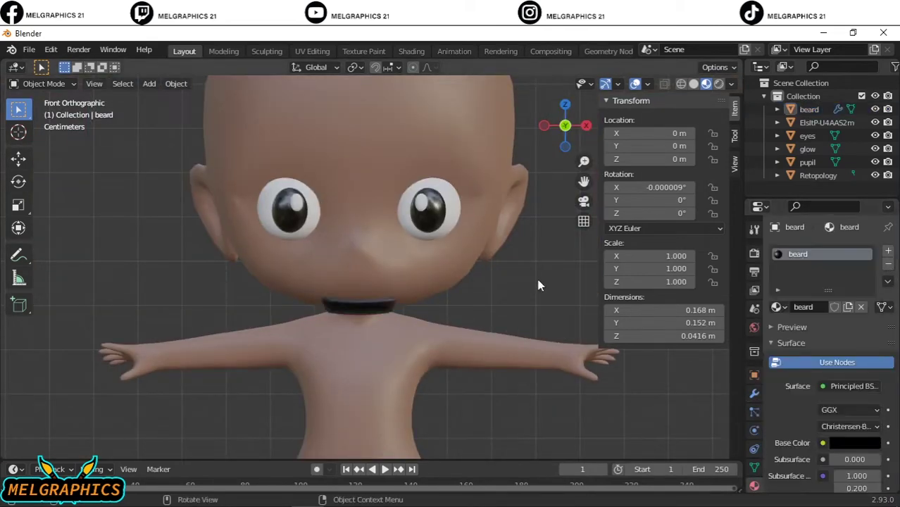
pyautogui.moveTo(538, 284); pyautogui.dragTo(473, 263, button='middle')
pyautogui.press('KP_1')
pyautogui.scroll(3, 393, 285)
pyautogui.click(755, 394)
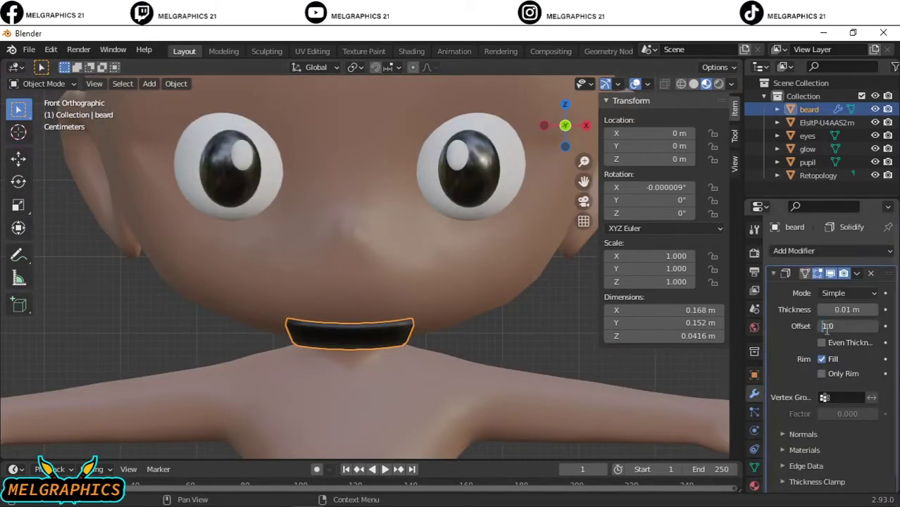
pyautogui.press('Return')
# - Switch the beard to Sculpt Mode and pick the Inflate/Deflate brush
pyautogui.moveTo(472, 329); pyautogui.dragTo(583, 311, button='middle')
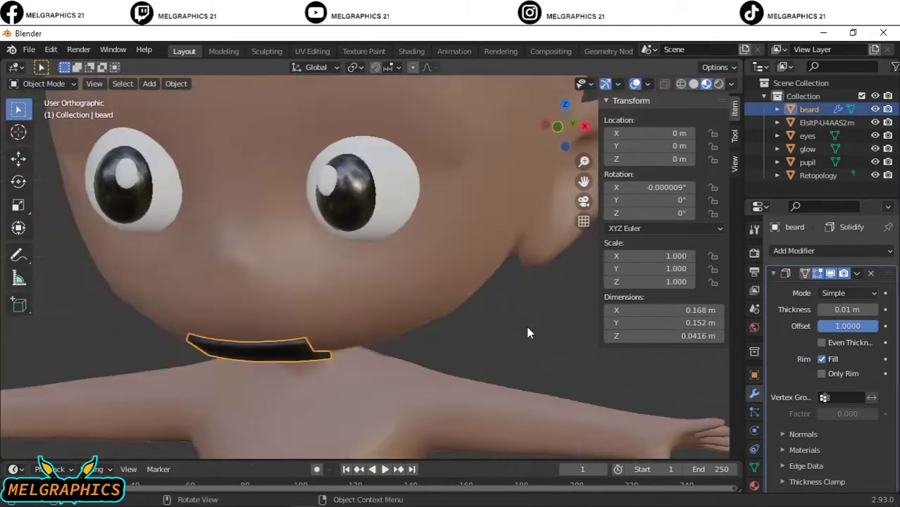
pyautogui.press('KP_1')
pyautogui.click(44, 83)
pyautogui.click(44, 128)
pyautogui.scroll(4, 485, 171)
pyautogui.keyDown('shift'); pyautogui.moveTo(501, 239); pyautogui.dragTo(485, 171, button='middle'); pyautogui.keyUp('shift')
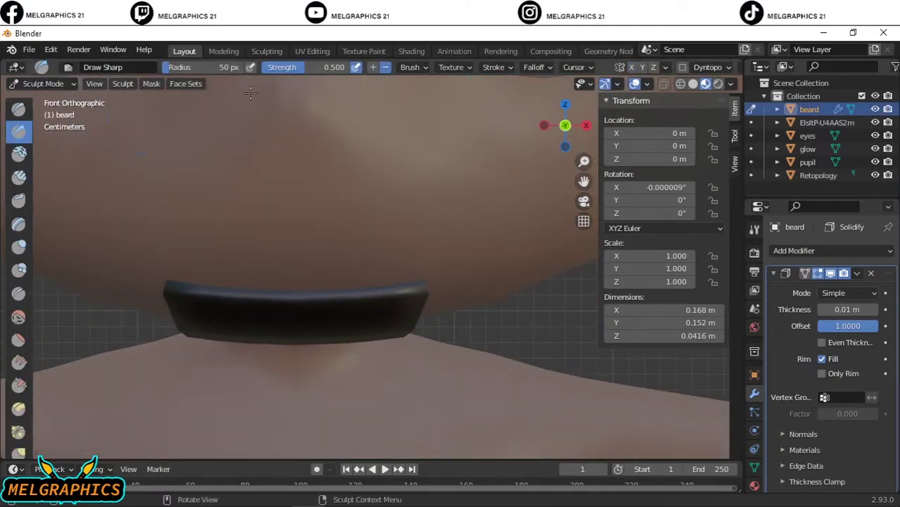
pyautogui.click(19, 250)
pyautogui.moveTo(212, 212)
pyautogui.mouseDown(button='middle')
pyautogui.moveTo(399, 101)
pyautogui.moveTo(277, 213)
pyautogui.mouseUp(button='middle')
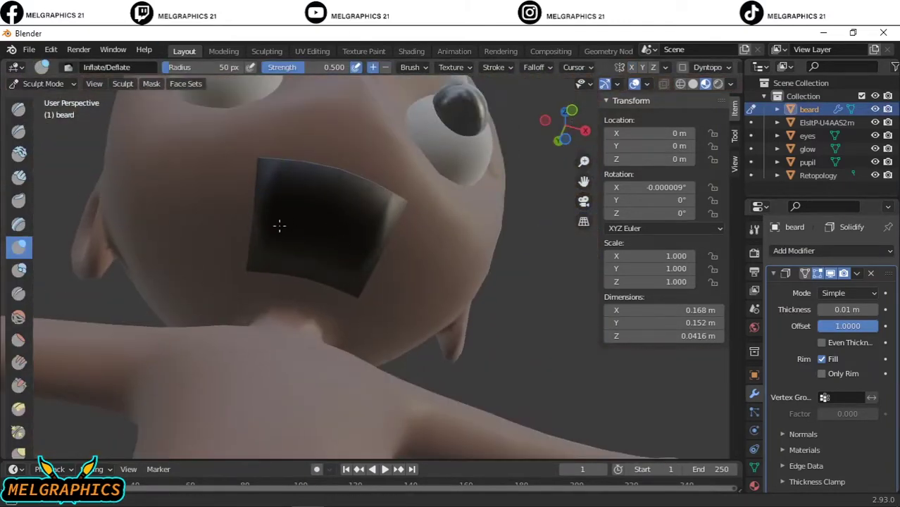
# - From the front view, sculpt the beard so its top edge wraps up around the chin
pyautogui.moveTo(403, 272); pyautogui.dragTo(330, 237, button='middle')
pyautogui.press('KP_1')
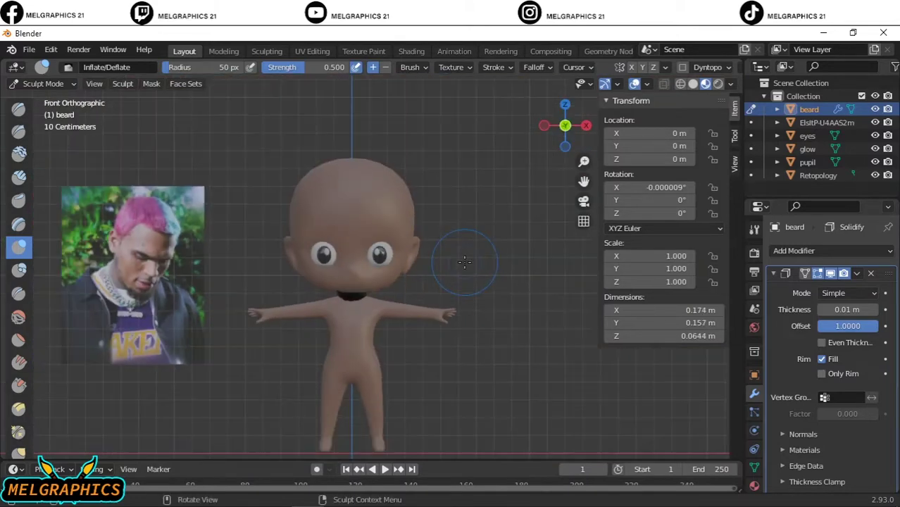
pyautogui.scroll(5, 331, 352)
pyautogui.scroll(-5, 293, 360)
pyautogui.scroll(7, 235, 355)
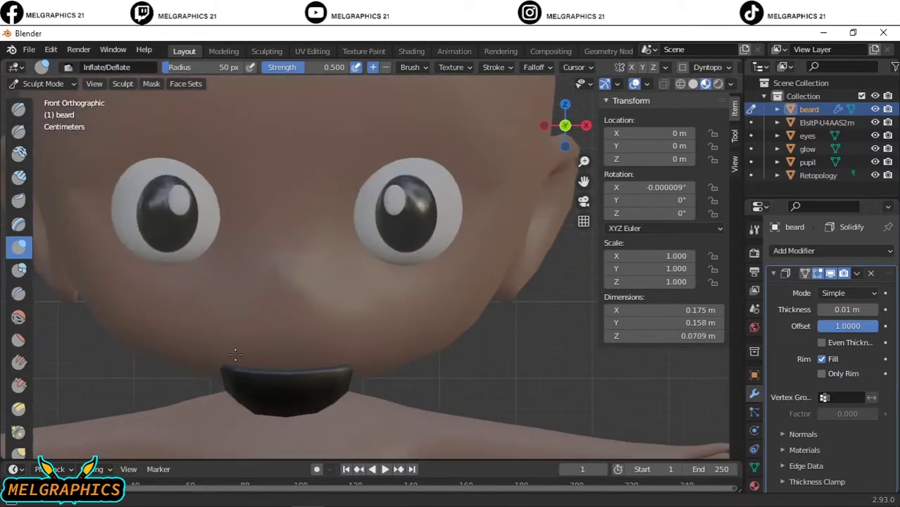
pyautogui.moveTo(235, 354); pyautogui.dragTo(237, 347)
pyautogui.scroll(-5, 458, 321)
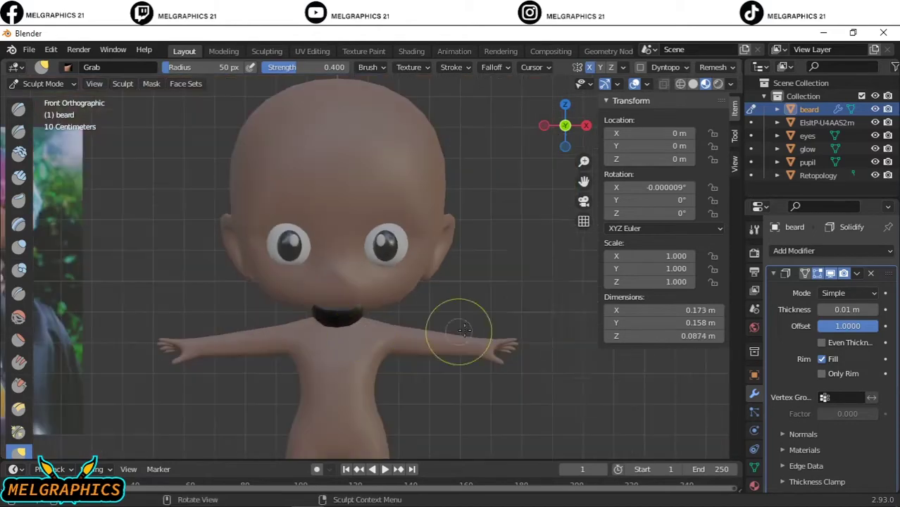
pyautogui.scroll(5, 353, 380)
pyautogui.scroll(-5, 210, 372)
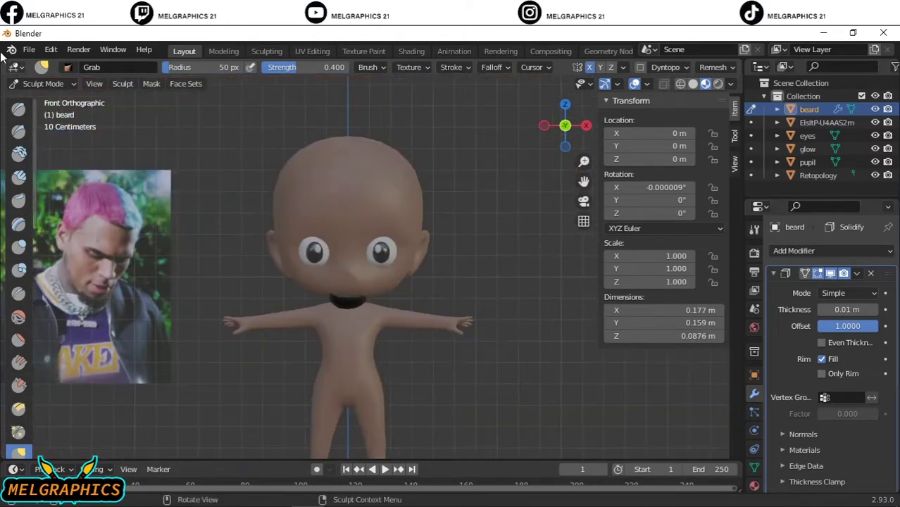
pyautogui.scroll(5, 319, 361)
# - Return to Object Mode and select the Retopology body
pyautogui.click(319, 361)
pyautogui.scroll(-5, 503, 331)
pyautogui.scroll(2, 503, 331)
pyautogui.click(44, 83)
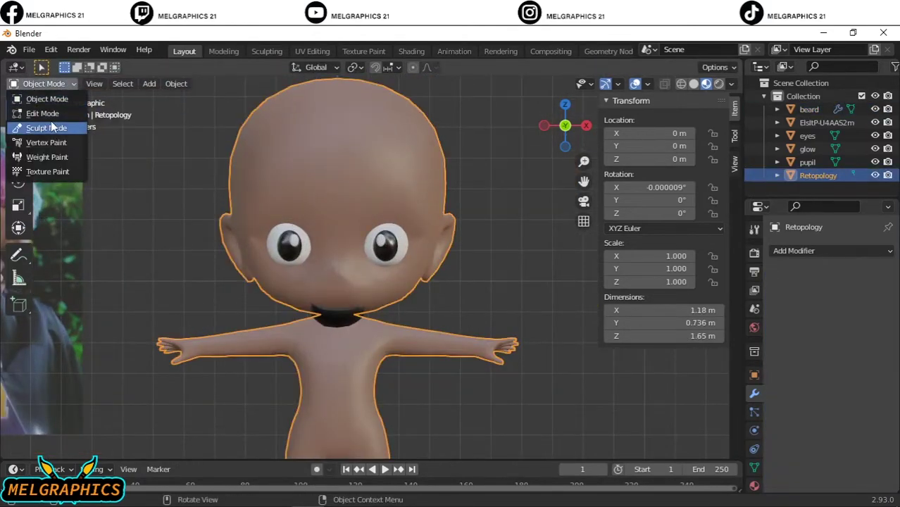
# - Enter Edit Mode on the body and select faces on the side of the head near the ear
pyautogui.click(42, 113)
pyautogui.scroll(3, 520, 197)
pyautogui.moveTo(520, 197); pyautogui.dragTo(368, 255, button='middle')
pyautogui.click(368, 255)
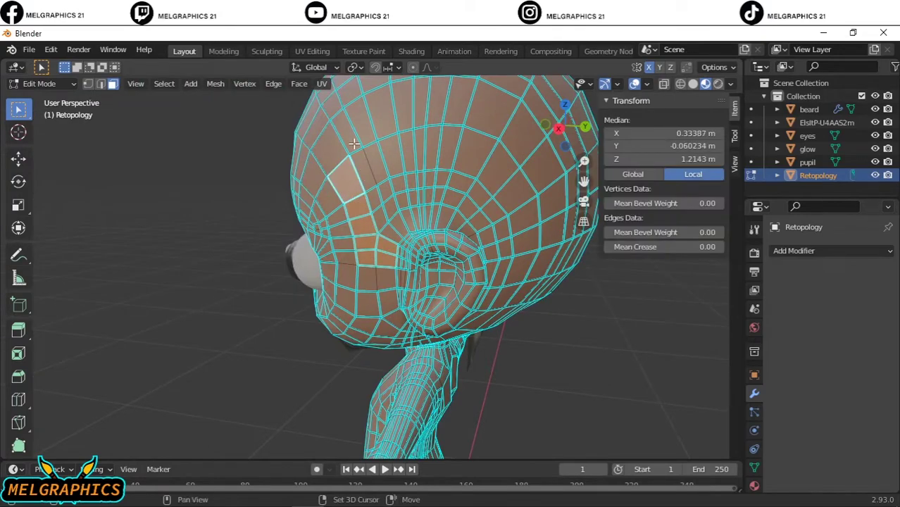
pyautogui.moveTo(437, 203); pyautogui.dragTo(462, 302, button='middle')
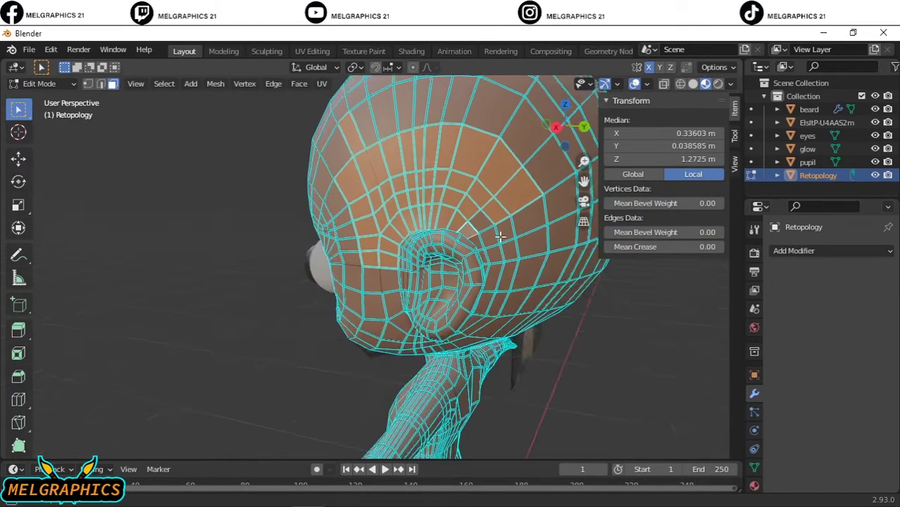
pyautogui.scroll(3, 463, 301)
pyautogui.click(477, 308)
pyautogui.moveTo(643, 277)
pyautogui.mouseDown(button='middle')
pyautogui.moveTo(438, 280)
pyautogui.moveTo(490, 293)
pyautogui.mouseUp(button='middle')
pyautogui.click(490, 294)
# - Add faces on the front and back of the head to the selection
pyautogui.moveTo(490, 181)
pyautogui.mouseDown(button='middle')
pyautogui.moveTo(523, 257)
pyautogui.moveTo(543, 212)
pyautogui.moveTo(402, 243)
pyautogui.moveTo(405, 256)
pyautogui.mouseUp(button='middle')
pyautogui.click(405, 256)
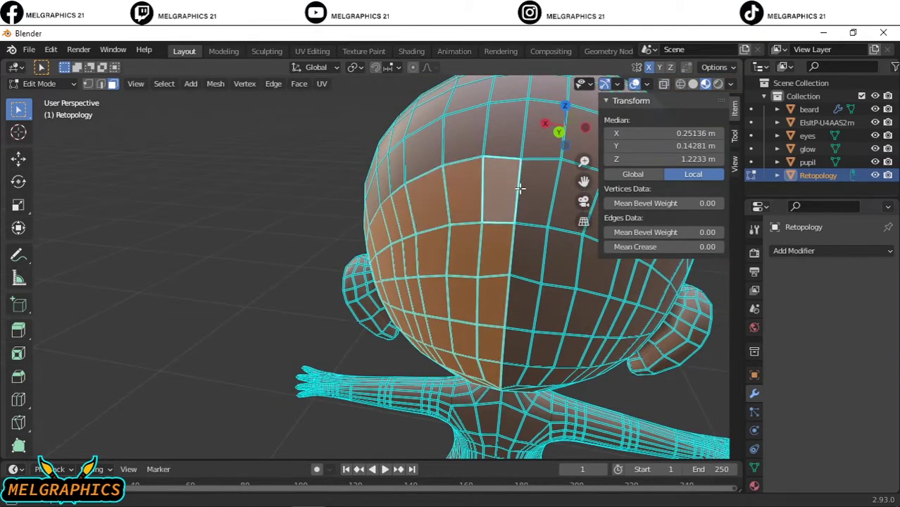
pyautogui.moveTo(519, 188)
pyautogui.mouseDown(button='middle')
pyautogui.moveTo(476, 295)
pyautogui.moveTo(508, 342)
pyautogui.moveTo(667, 203)
pyautogui.moveTo(182, 136)
pyautogui.moveTo(212, 126)
pyautogui.moveTo(355, 211)
pyautogui.mouseUp(button='middle')
pyautogui.click(182, 136)
pyautogui.click(355, 212)
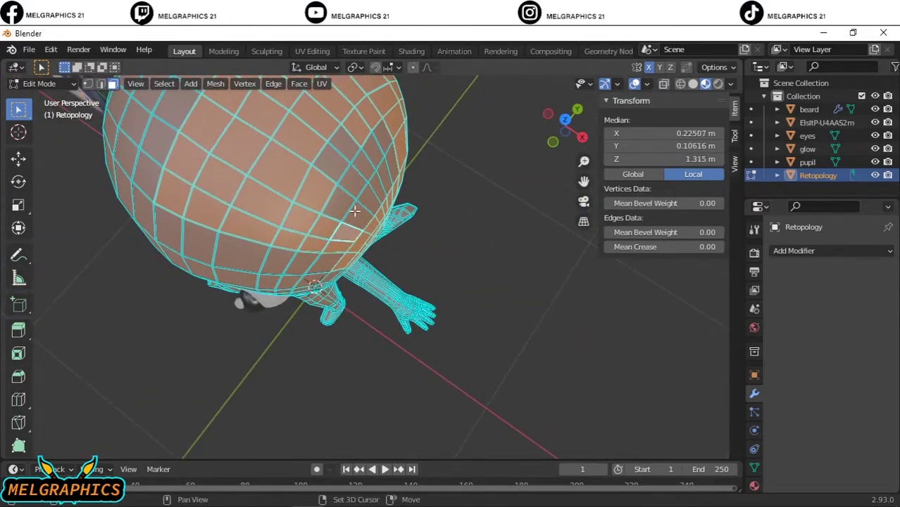
pyautogui.moveTo(365, 166); pyautogui.dragTo(422, 85, button='middle')
# - Cancel an extrusion of the head faces and check the head in Object Mode before resuming editing
pyautogui.press('KP_1')
pyautogui.press('e')
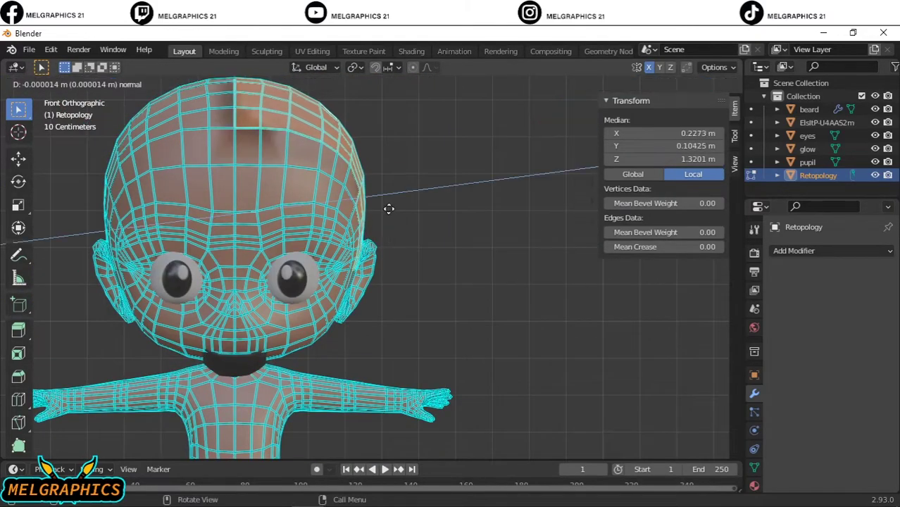
pyautogui.rightClick(388, 207)
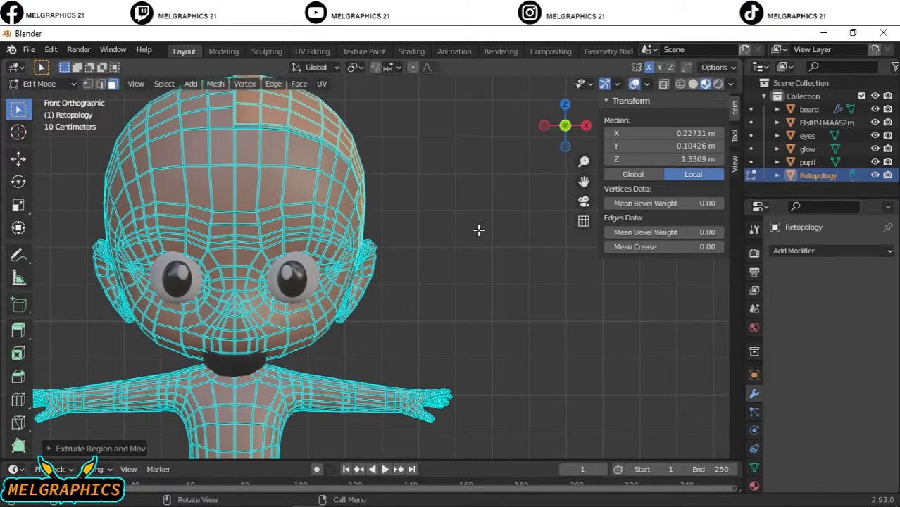
pyautogui.scroll(4, 327, 132)
pyautogui.click(48, 101)
pyautogui.scroll(-3, 304, 216)
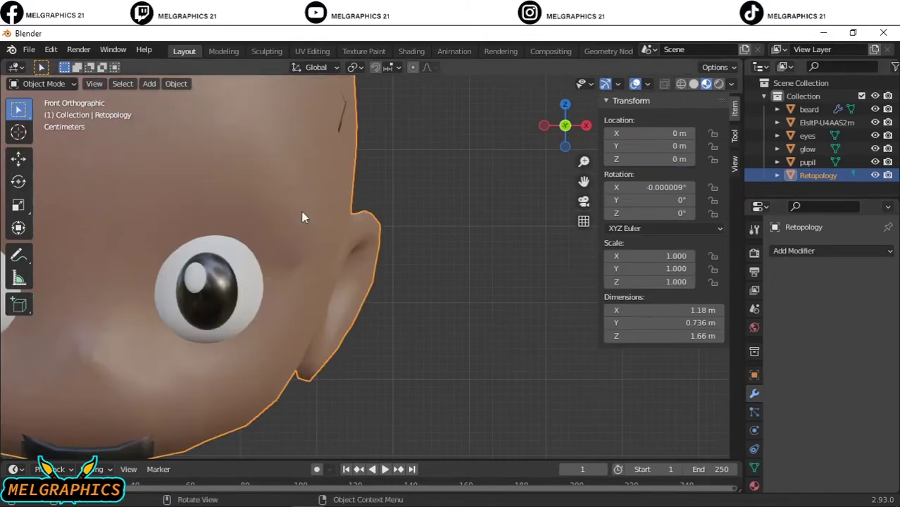
pyautogui.scroll(-2, 339, 101)
pyautogui.press('Tab')
pyautogui.scroll(-2, 339, 101)
pyautogui.scroll(1, 379, 129)
# - Separate the selected scalp faces into Retopology.001 and select it in Object Mode
pyautogui.rightClick(379, 128)
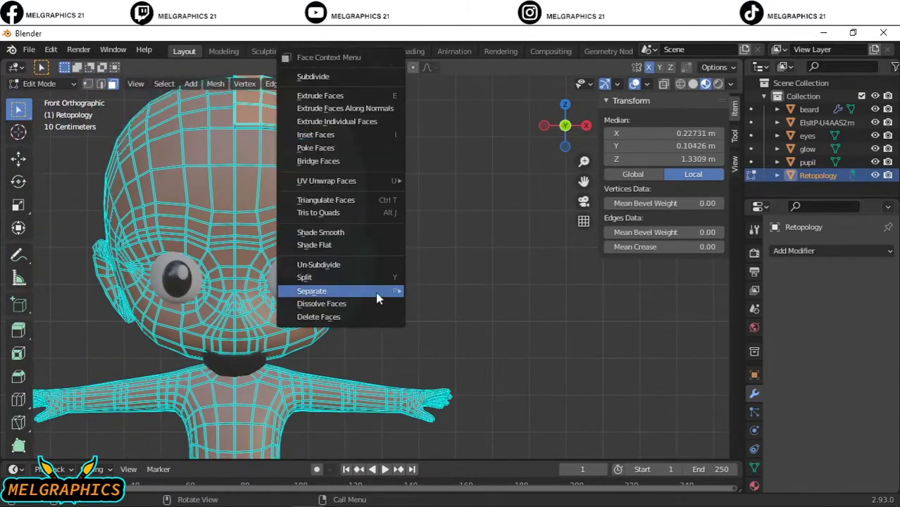
pyautogui.click(432, 284)
pyautogui.click(39, 84)
pyautogui.click(49, 96)
pyautogui.click(316, 124)
pyautogui.click(794, 251)
# - Add a Solidify modifier to Retopology.001, then create and remove a material slot
pyautogui.click(629, 476)
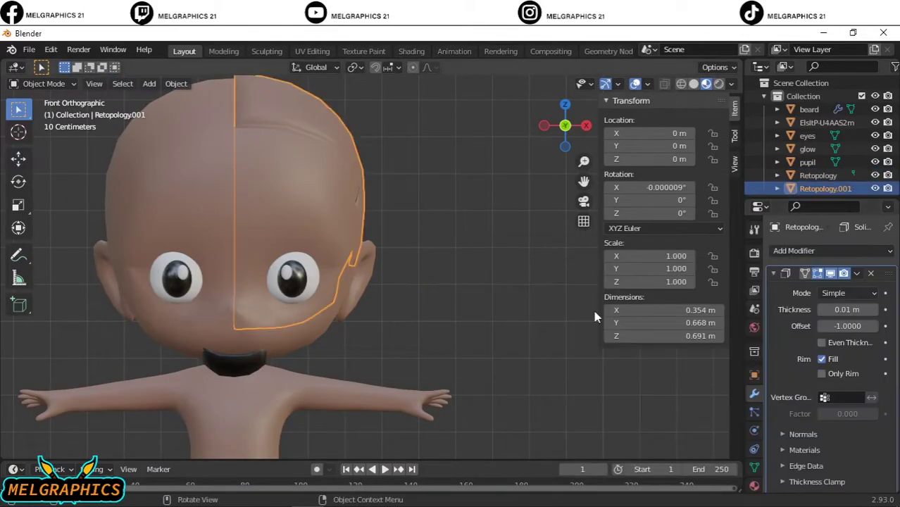
pyautogui.click(755, 486)
pyautogui.click(847, 307)
pyautogui.click(888, 263)
pyautogui.moveTo(358, 146); pyautogui.dragTo(83, 182, button='middle')
pyautogui.press('KP_1')
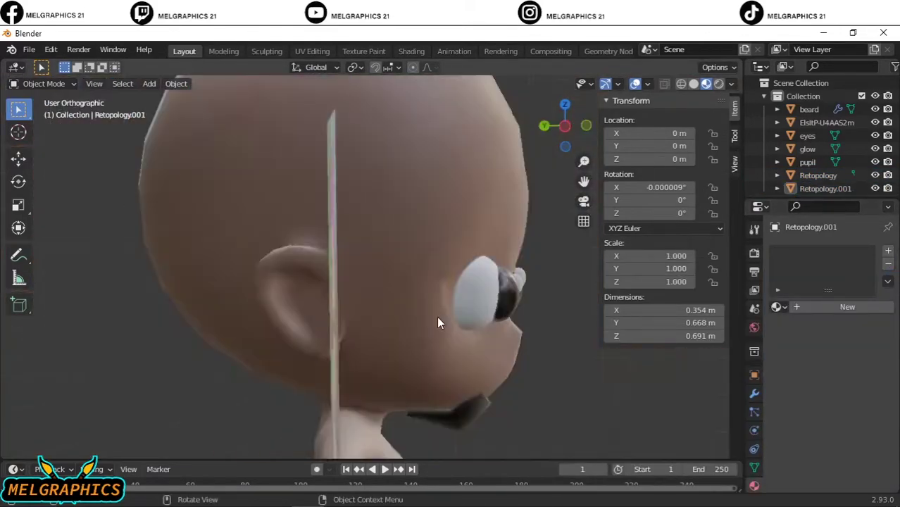
# - Join the piece back into the Retopology body and extrude the selected faces in Edit Mode
pyautogui.keyDown('shift'); pyautogui.click(451, 205); pyautogui.keyUp('shift')
pyautogui.hotkey('ctrl', 'j')
pyautogui.press('Tab')
pyautogui.scroll(3, 165, 138)
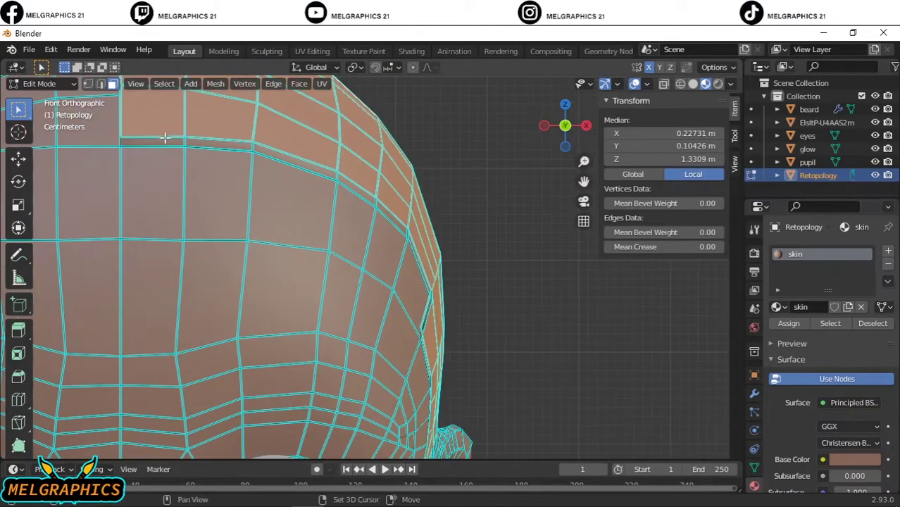
pyautogui.press('e')
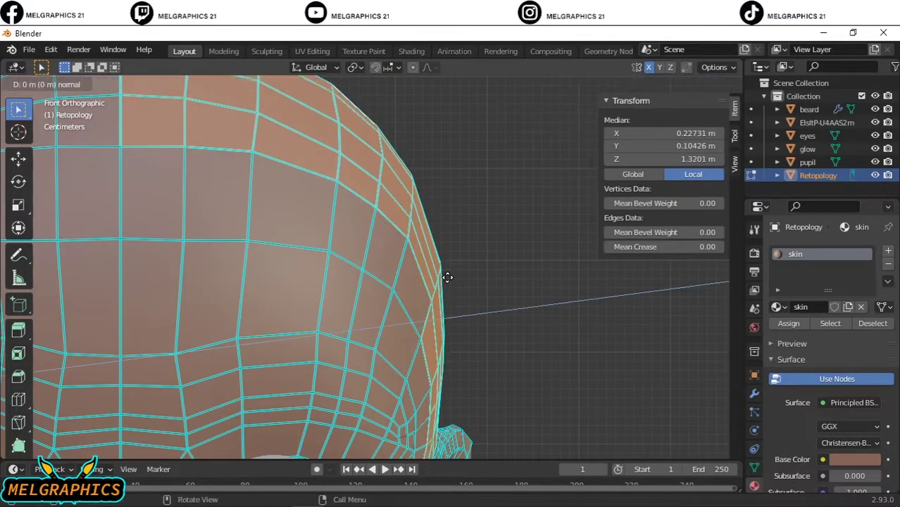
pyautogui.click(443, 258)
pyautogui.press('KP_3')
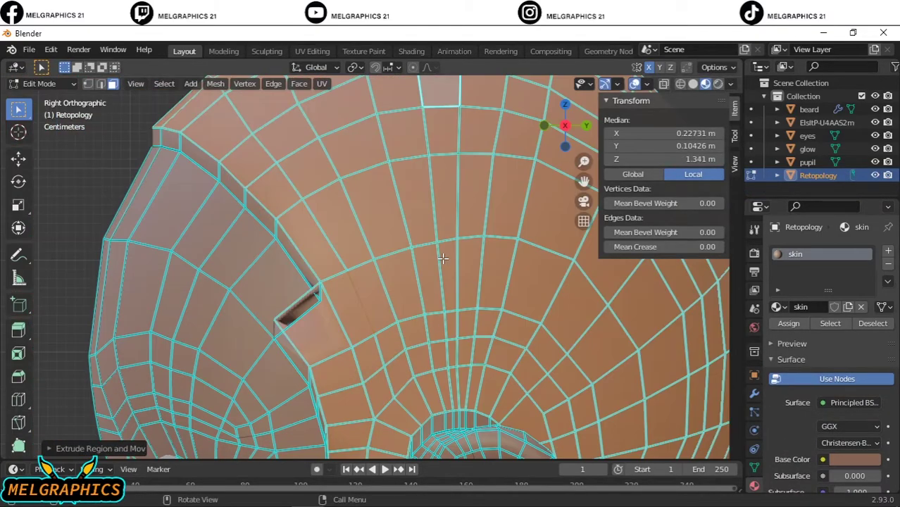
pyautogui.scroll(-5, 443, 259)
# - Clear the selection and pick faces on the side and back of the head near the ear
pyautogui.hotkey('alt', 'a')
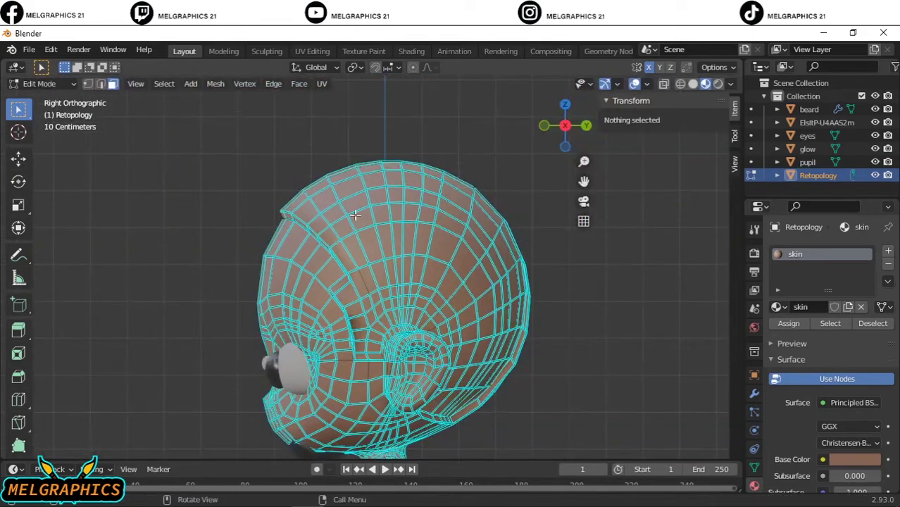
pyautogui.moveTo(443, 259); pyautogui.dragTo(345, 161, button='middle')
pyautogui.click(345, 161)
pyautogui.scroll(4, 345, 161)
pyautogui.moveTo(464, 315)
pyautogui.mouseDown(button='middle')
pyautogui.moveTo(403, 249)
pyautogui.moveTo(372, 298)
pyautogui.moveTo(373, 394)
pyautogui.moveTo(391, 363)
pyautogui.mouseUp(button='middle')
pyautogui.keyDown('shift'); pyautogui.click(362, 312); pyautogui.keyUp('shift')
pyautogui.keyDown('shift'); pyautogui.click(391, 362); pyautogui.keyUp('shift')
pyautogui.moveTo(387, 286)
pyautogui.mouseDown(button='middle')
pyautogui.moveTo(460, 300)
pyautogui.moveTo(437, 348)
pyautogui.mouseUp(button='middle')
pyautogui.keyDown('shift'); pyautogui.click(437, 348); pyautogui.keyUp('shift')
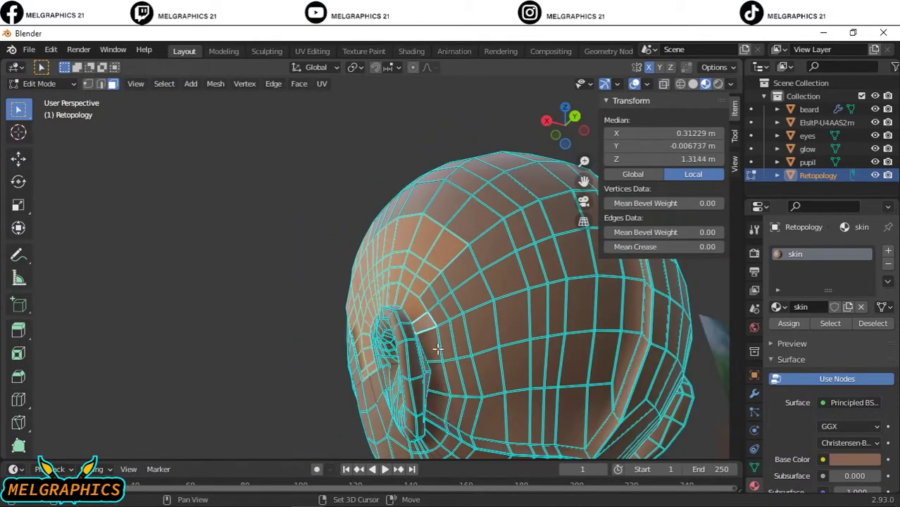
pyautogui.keyDown('shift'); pyautogui.click(438, 311); pyautogui.keyUp('shift')
pyautogui.moveTo(438, 311)
pyautogui.mouseDown(button='middle')
pyautogui.moveTo(452, 358)
pyautogui.moveTo(499, 356)
pyautogui.mouseUp(button='middle')
pyautogui.keyDown('shift'); pyautogui.click(499, 356); pyautogui.keyUp('shift')
# - Add the faces across the top of the head to the selection
pyautogui.keyDown('shift'); pyautogui.moveTo(428, 234); pyautogui.dragTo(428, 234); pyautogui.keyUp('shift')
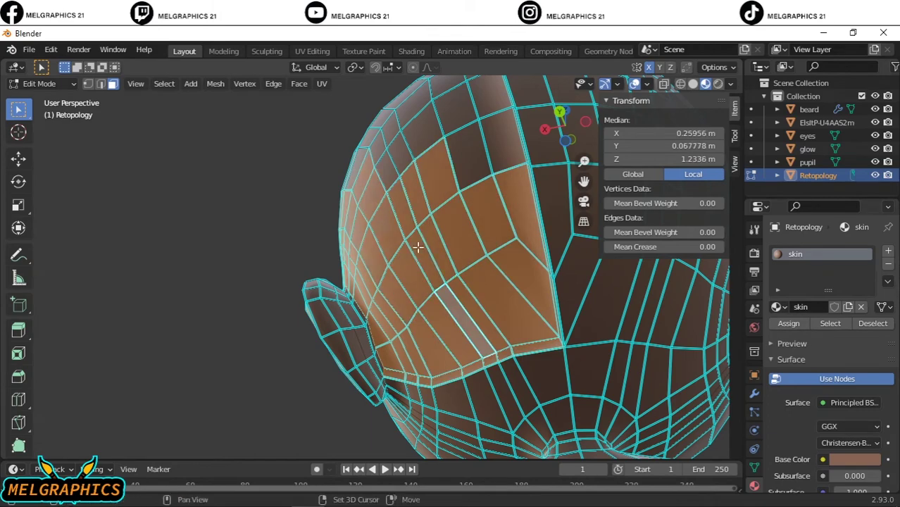
pyautogui.moveTo(428, 234); pyautogui.dragTo(467, 246, button='middle')
pyautogui.keyDown('shift'); pyautogui.click(464, 248); pyautogui.keyUp('shift')
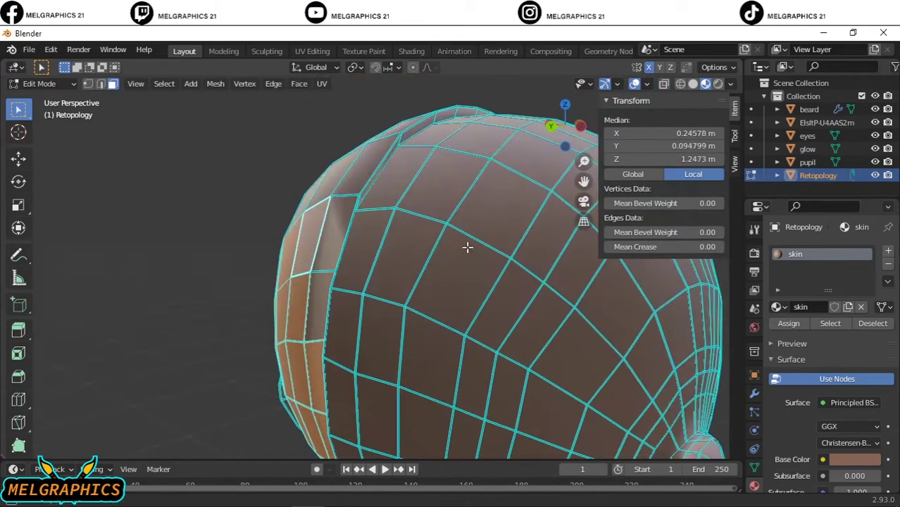
pyautogui.moveTo(356, 264)
pyautogui.mouseDown(button='middle')
pyautogui.moveTo(337, 297)
pyautogui.moveTo(247, 243)
pyautogui.moveTo(421, 260)
pyautogui.moveTo(282, 378)
pyautogui.mouseUp(button='middle')
pyautogui.keyDown('shift'); pyautogui.click(247, 243); pyautogui.keyUp('shift')
pyautogui.keyDown('shift'); pyautogui.click(421, 260); pyautogui.keyUp('shift')
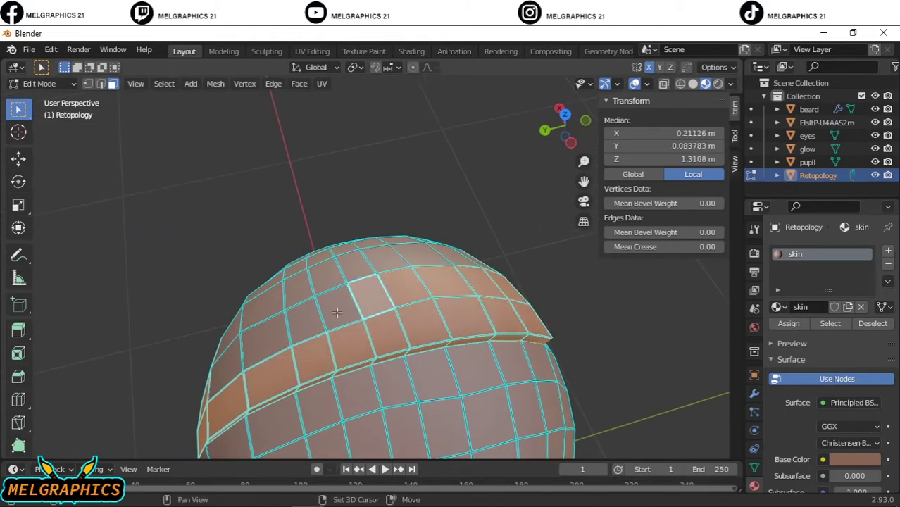
pyautogui.keyDown('shift'); pyautogui.click(337, 312); pyautogui.keyUp('shift')
pyautogui.moveTo(336, 312); pyautogui.dragTo(433, 311, button='middle')
# - Box-select the right scalp faces and separate them into their own object
pyautogui.moveTo(431, 202); pyautogui.dragTo(325, 210, button='middle')
pyautogui.keyDown('shift'); pyautogui.click(325, 210); pyautogui.keyUp('shift')
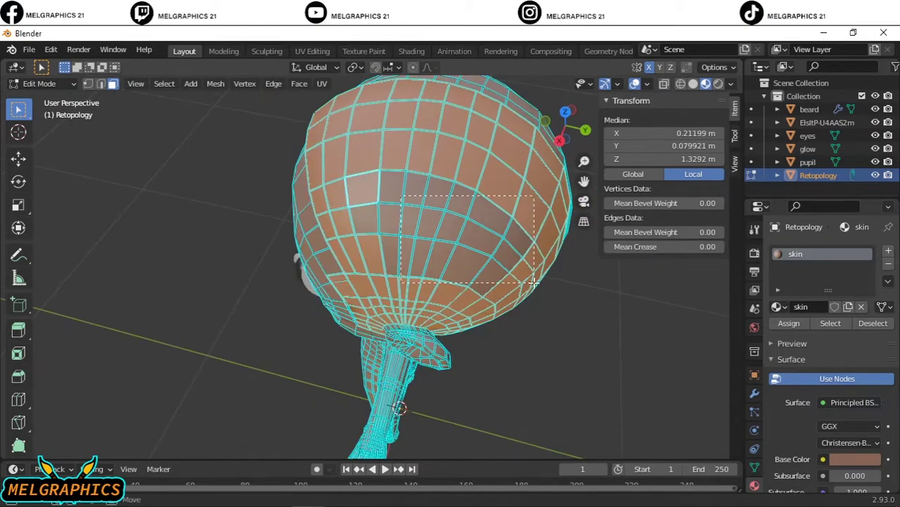
pyautogui.moveTo(534, 283); pyautogui.dragTo(535, 282)
pyautogui.press('KP_1')
pyautogui.rightClick(409, 266)
pyautogui.click(458, 282)
# - Give the right hair piece a new R hair material and a Solidify modifier
pyautogui.click(43, 83)
pyautogui.click(51, 107)
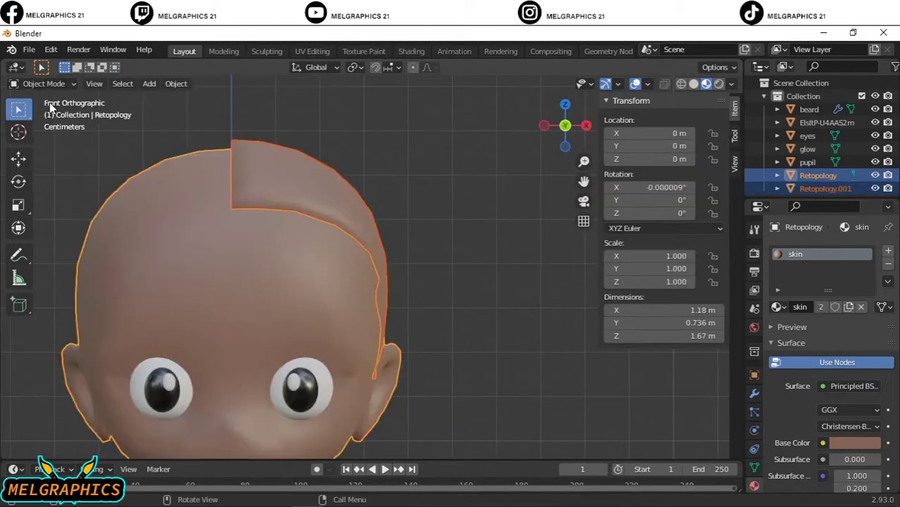
pyautogui.click(818, 189)
pyautogui.click(814, 307)
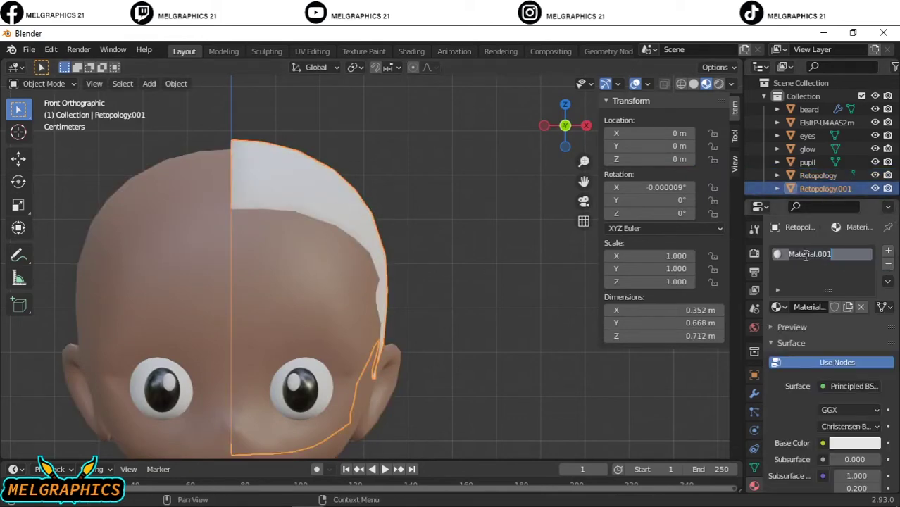
pyautogui.click(755, 395)
pyautogui.click(831, 251)
pyautogui.click(582, 474)
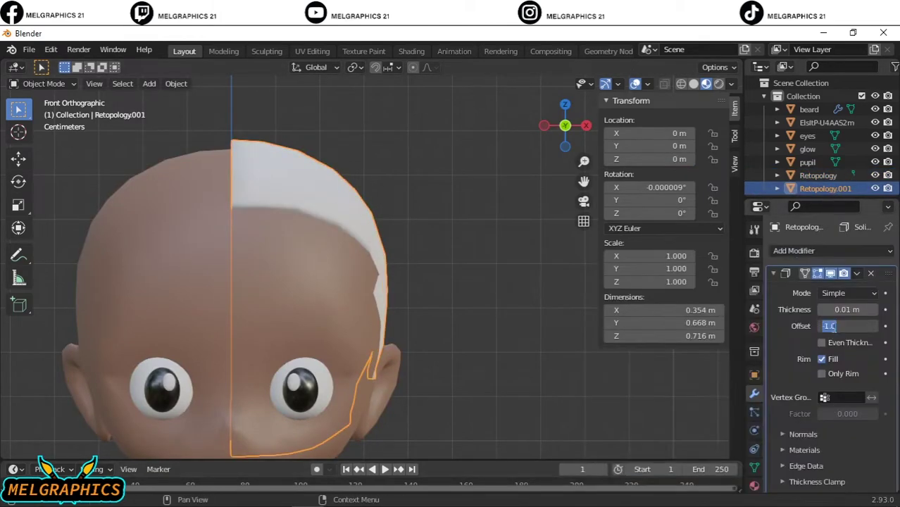
# - Compare the thickened teal hair with the reference photo and select it
pyautogui.moveTo(494, 295); pyautogui.dragTo(333, 224, button='middle')
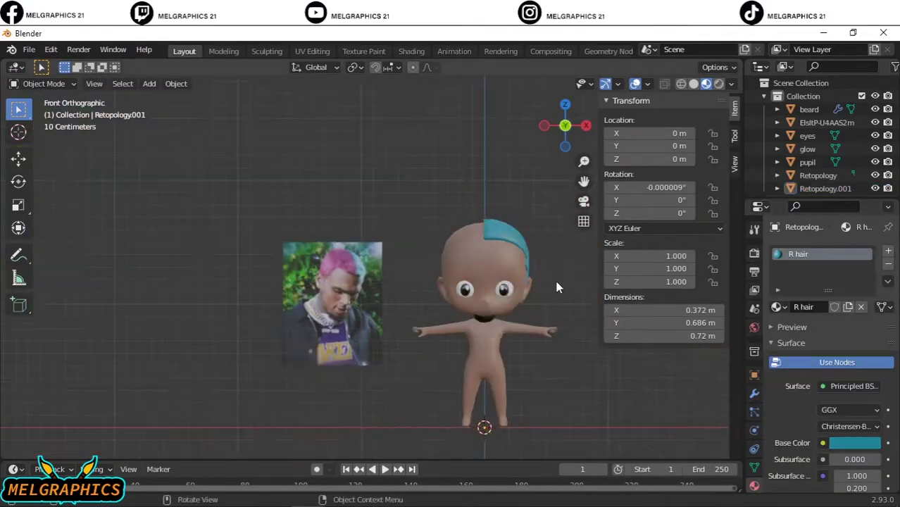
pyautogui.moveTo(551, 298); pyautogui.dragTo(465, 291, button='middle')
pyautogui.scroll(3, 465, 291)
pyautogui.click(515, 204)
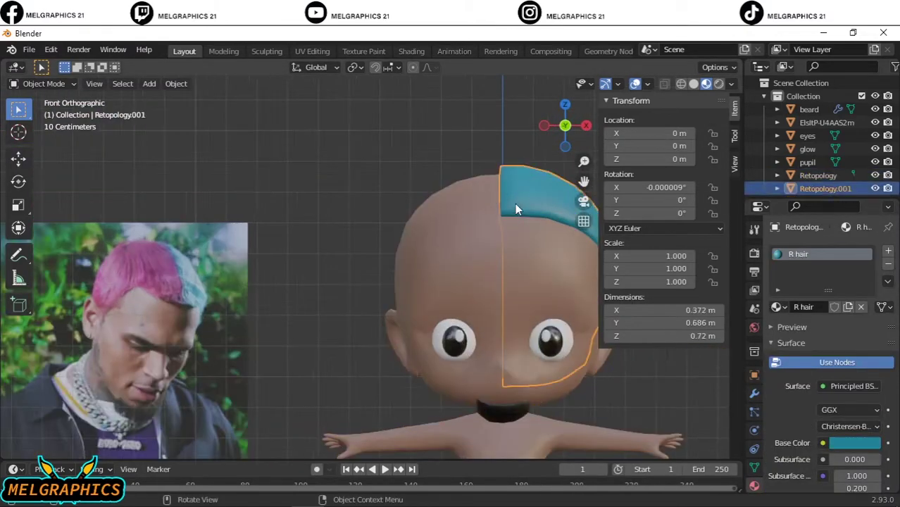
# - Try a duplicate of the hair on the left, delete it, and enter Edit Mode on the head
pyautogui.hotkey('shift', 'd')
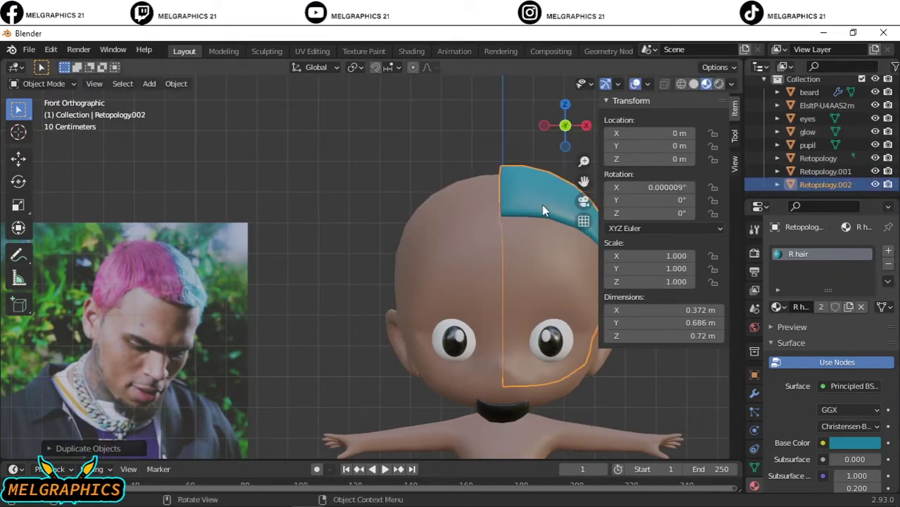
pyautogui.press('g')
pyautogui.click(314, 197)
pyautogui.press('h')
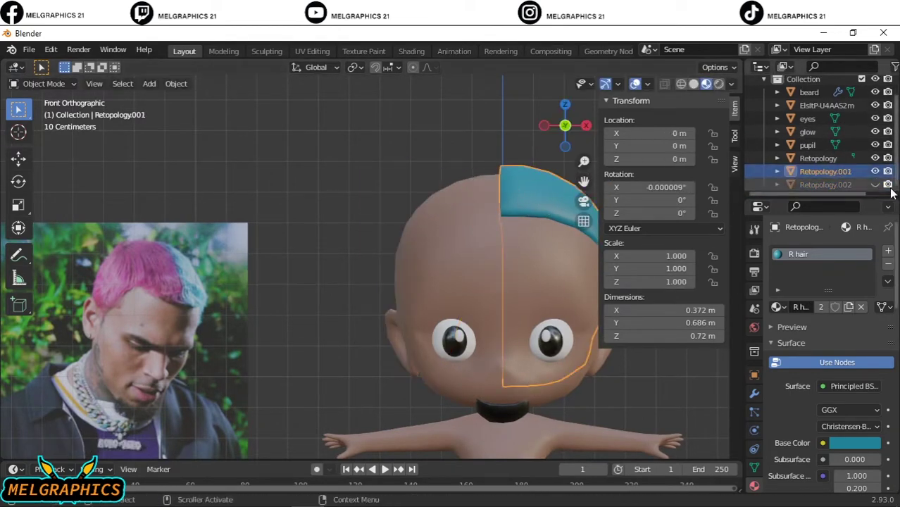
pyautogui.hotkey('alt', 'h')
pyautogui.moveTo(655, 213)
pyautogui.mouseDown()
pyautogui.moveTo(676, 213)
pyautogui.moveTo(581, 243)
pyautogui.mouseUp()
pyautogui.press('Delete')
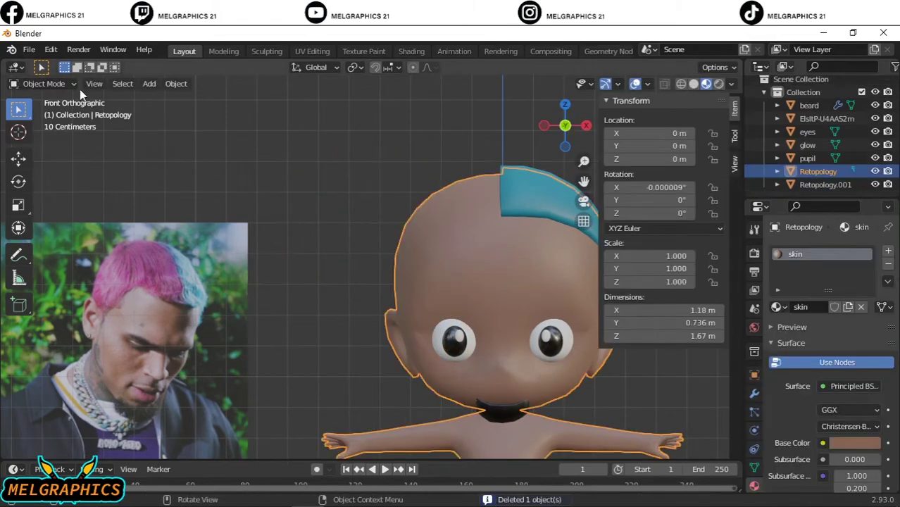
pyautogui.press('Tab')
pyautogui.moveTo(81, 94); pyautogui.dragTo(2, 273, button='middle')
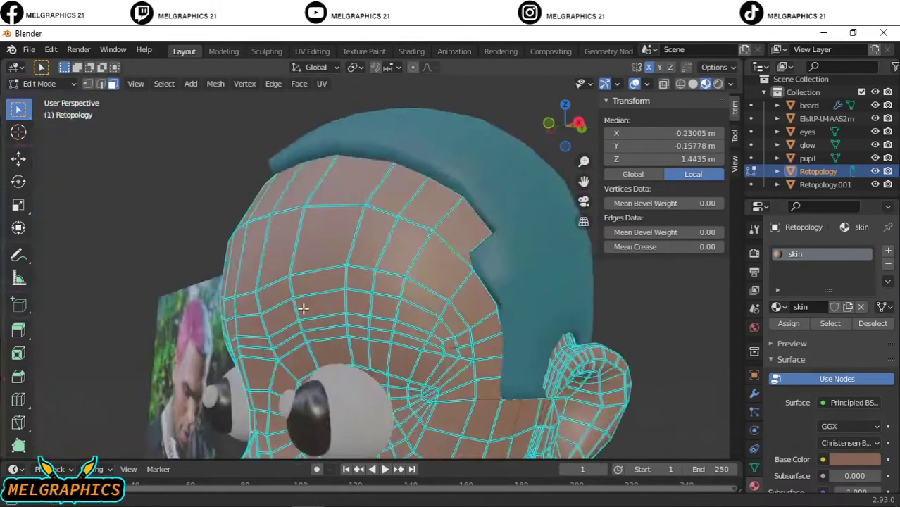
# - Select the faces covering the left side and back of the scalp
pyautogui.moveTo(463, 268); pyautogui.dragTo(449, 372, button='middle')
pyautogui.keyDown('ctrl'); pyautogui.click(449, 372); pyautogui.keyUp('ctrl')
pyautogui.moveTo(431, 324)
pyautogui.mouseDown(button='middle')
pyautogui.moveTo(448, 342)
pyautogui.moveTo(361, 386)
pyautogui.moveTo(248, 394)
pyautogui.mouseUp(button='middle')
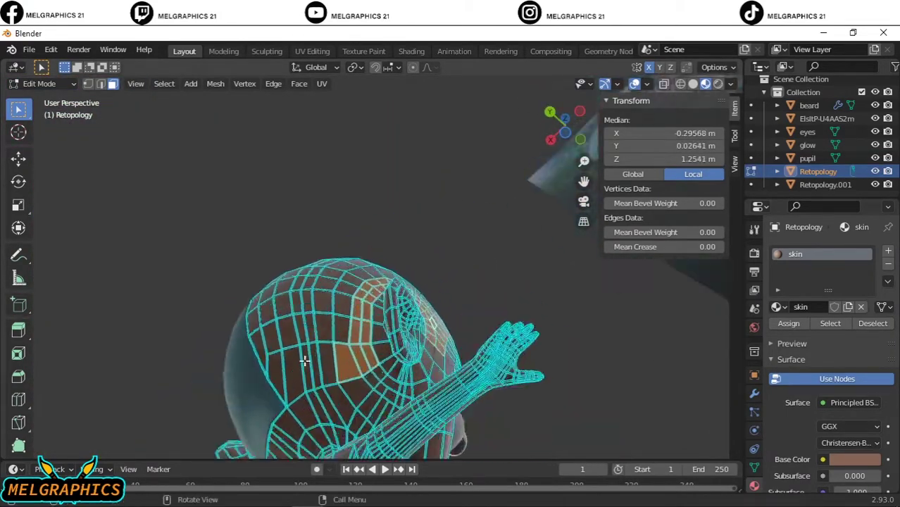
pyautogui.moveTo(312, 343); pyautogui.dragTo(261, 337, button='middle')
pyautogui.moveTo(355, 337); pyautogui.dragTo(327, 360)
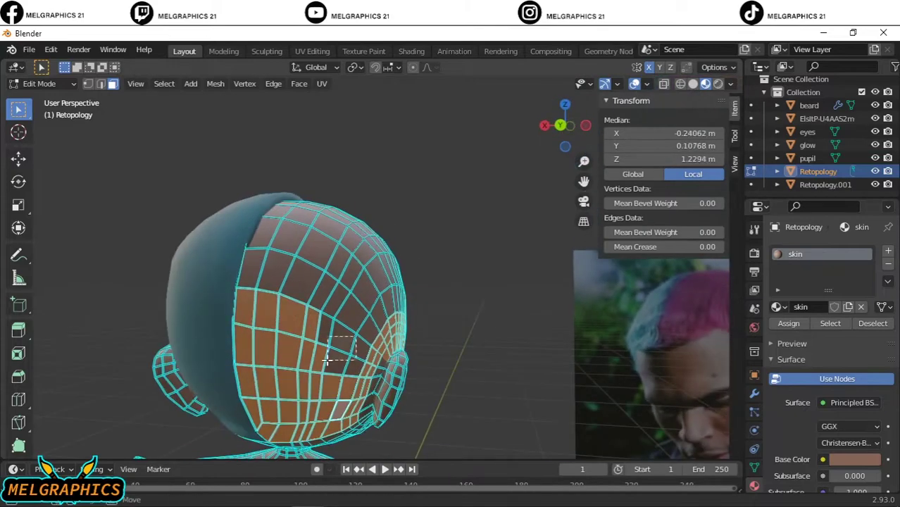
pyautogui.moveTo(262, 326)
pyautogui.mouseDown(button='middle')
pyautogui.moveTo(443, 286)
pyautogui.moveTo(378, 156)
pyautogui.mouseUp(button='middle')
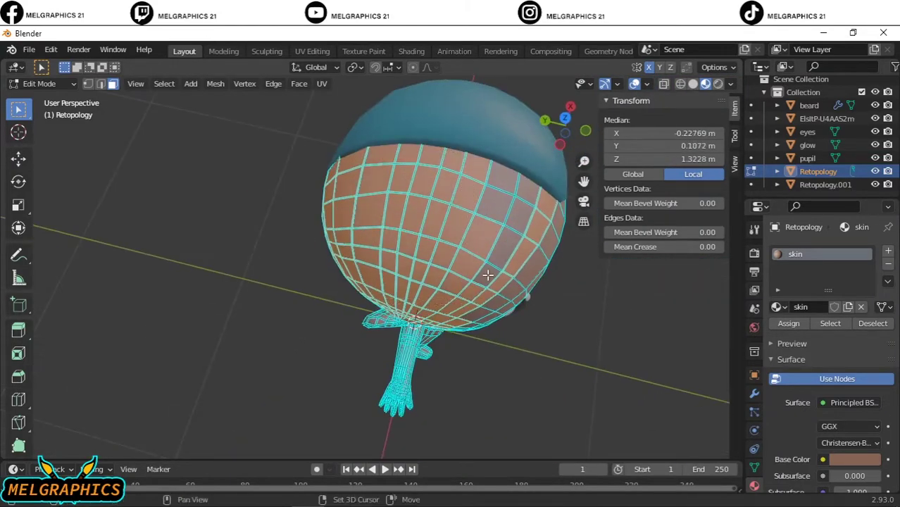
pyautogui.moveTo(584, 249)
pyautogui.mouseDown(button='middle')
pyautogui.moveTo(529, 233)
pyautogui.moveTo(572, 286)
pyautogui.moveTo(613, 303)
pyautogui.moveTo(582, 315)
pyautogui.moveTo(659, 312)
pyautogui.moveTo(568, 318)
pyautogui.mouseUp(button='middle')
# - Nudge the selected scalp faces into place and check the selection from the front
pyautogui.press('g')
pyautogui.click(529, 233)
pyautogui.press('g')
pyautogui.click(573, 321)
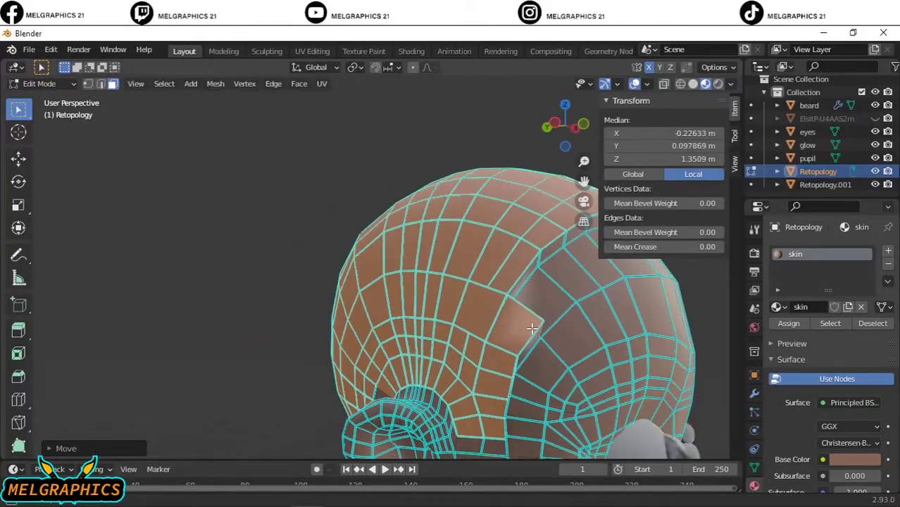
pyautogui.scroll(5, 392, 353)
pyautogui.press('KP_1')
pyautogui.moveTo(377, 257)
pyautogui.mouseDown(button='middle')
pyautogui.moveTo(427, 297)
pyautogui.moveTo(480, 241)
pyautogui.moveTo(323, 341)
pyautogui.mouseUp(button='middle')
pyautogui.scroll(-4, 324, 341)
pyautogui.press('KP_1')
# - Separate the selection into an L hair object with a pink material and Solidify offset 1
pyautogui.press('p')
pyautogui.click(416, 337)
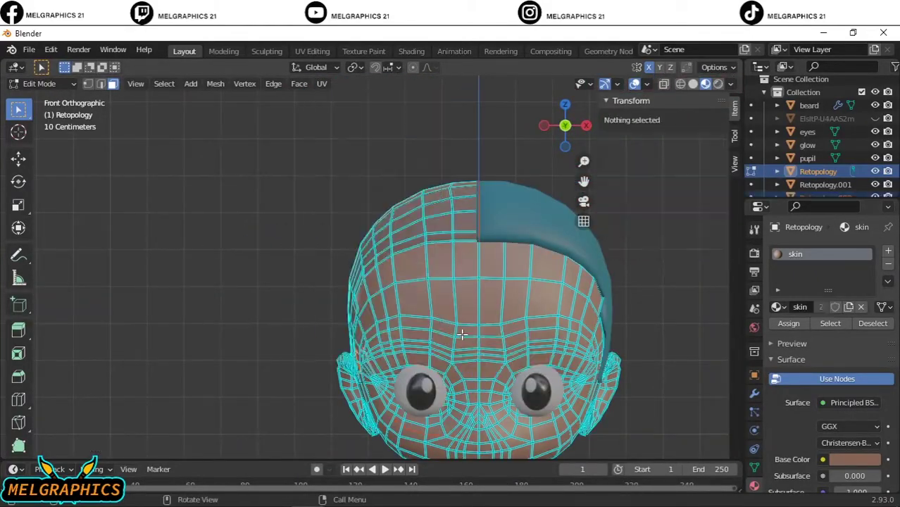
pyautogui.press('Tab')
pyautogui.click(825, 180)
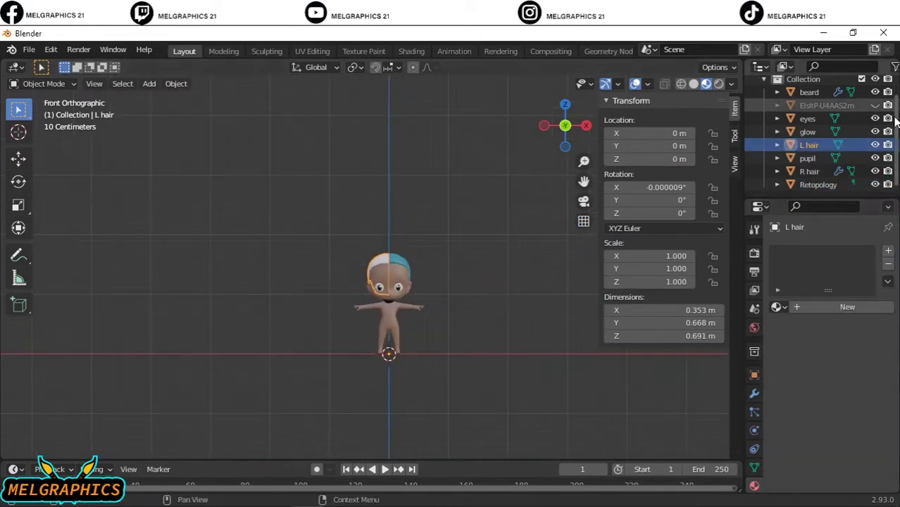
pyautogui.click(848, 306)
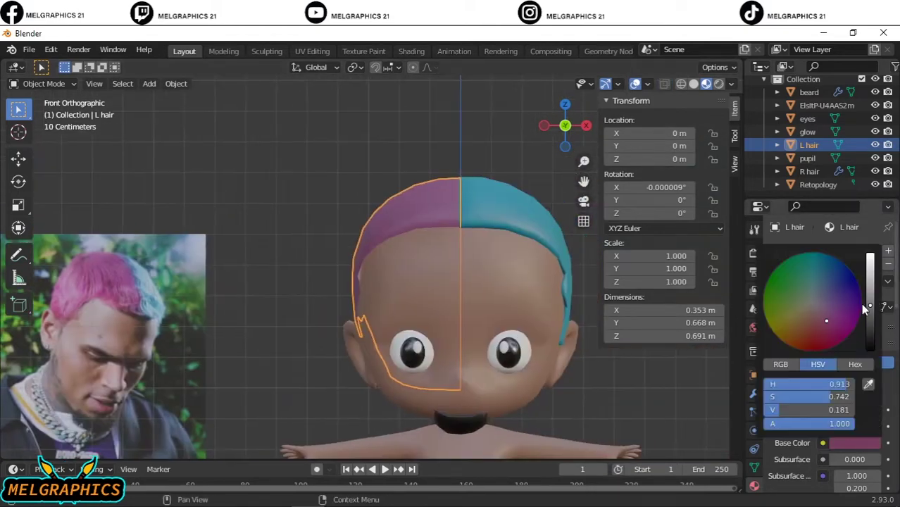
pyautogui.click(799, 251)
pyautogui.click(606, 461)
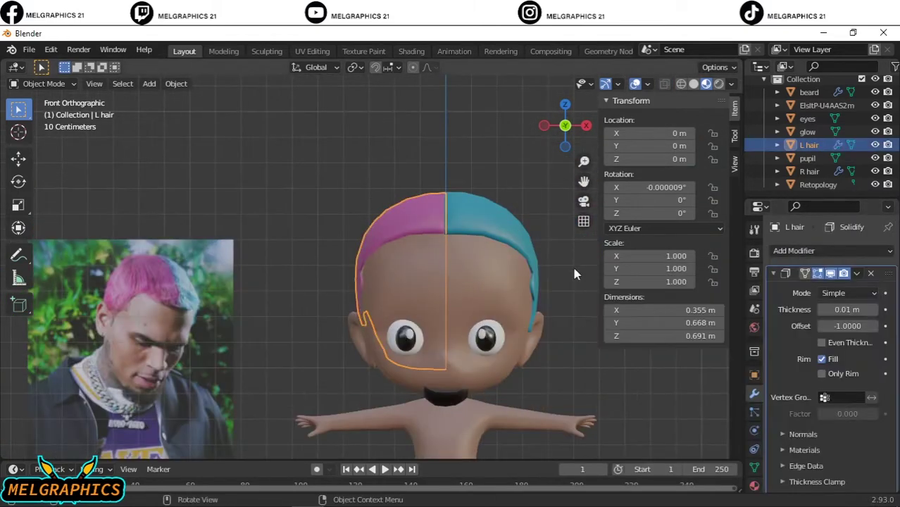
# - Raise the pink left hair slightly along the Z axis
pyautogui.moveTo(832, 326); pyautogui.dragTo(881, 327)
pyautogui.moveTo(563, 233)
pyautogui.mouseDown(button='middle')
pyautogui.moveTo(531, 191)
pyautogui.moveTo(483, 214)
pyautogui.mouseUp(button='middle')
pyautogui.press('KP_1')
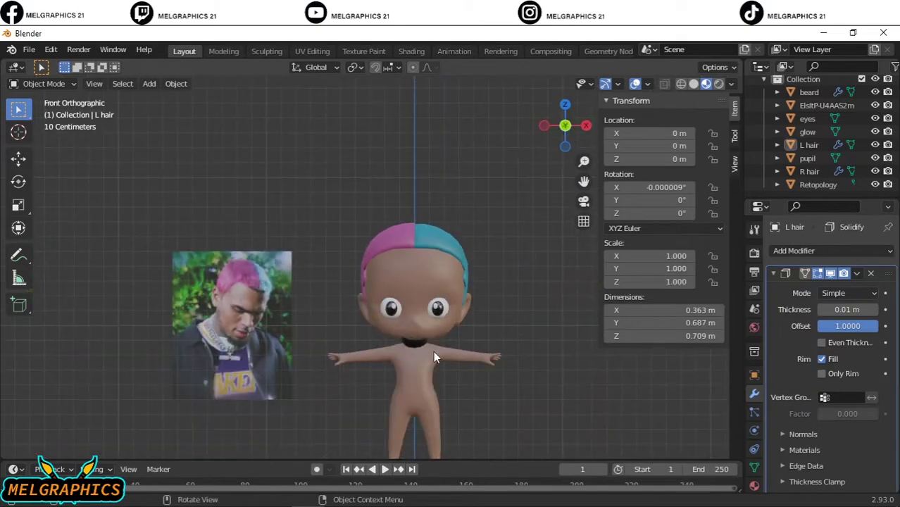
pyautogui.scroll(3, 433, 351)
pyautogui.scroll(1, 377, 317)
pyautogui.click(351, 142)
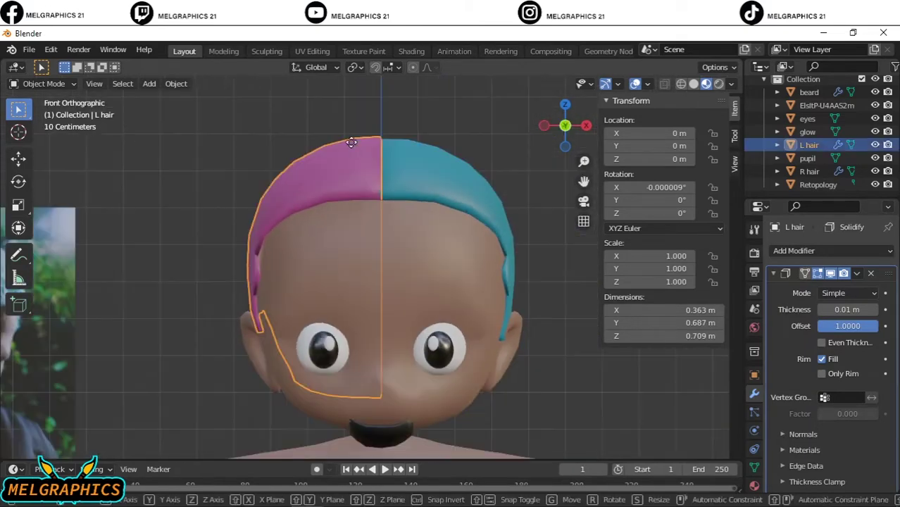
pyautogui.press('g')
pyautogui.press('z')
pyautogui.click(366, 141)
pyautogui.moveTo(366, 141)
pyautogui.mouseDown(button='middle')
pyautogui.moveTo(388, 144)
pyautogui.moveTo(449, 226)
pyautogui.mouseUp(button='middle')
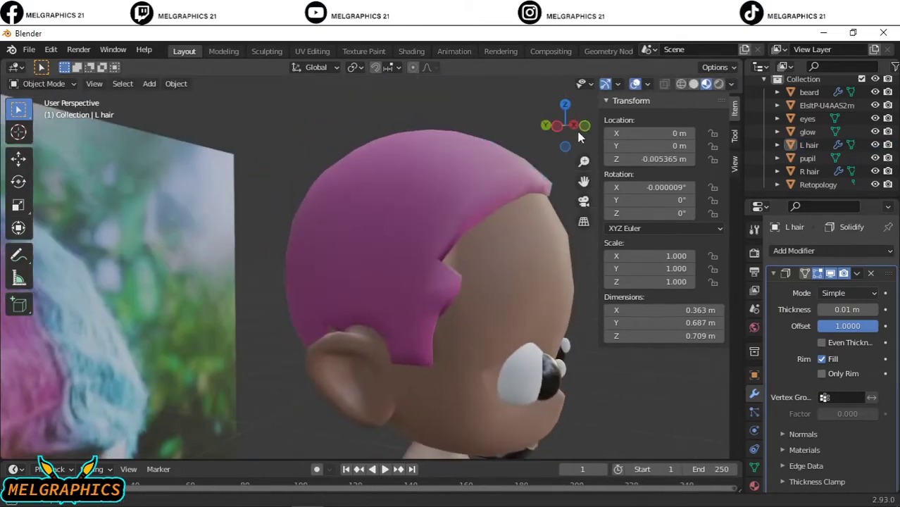
pyautogui.press('KP_1')
# - Add a UV sphere and shrink it to 0.033 scale
pyautogui.scroll(-3, 449, 226)
pyautogui.hotkey('shift', 'a')
pyautogui.click(495, 258)
pyautogui.press('s')
pyautogui.press('g')
pyautogui.press('z')
pyautogui.click(400, 283)
pyautogui.scroll(5, 400, 282)
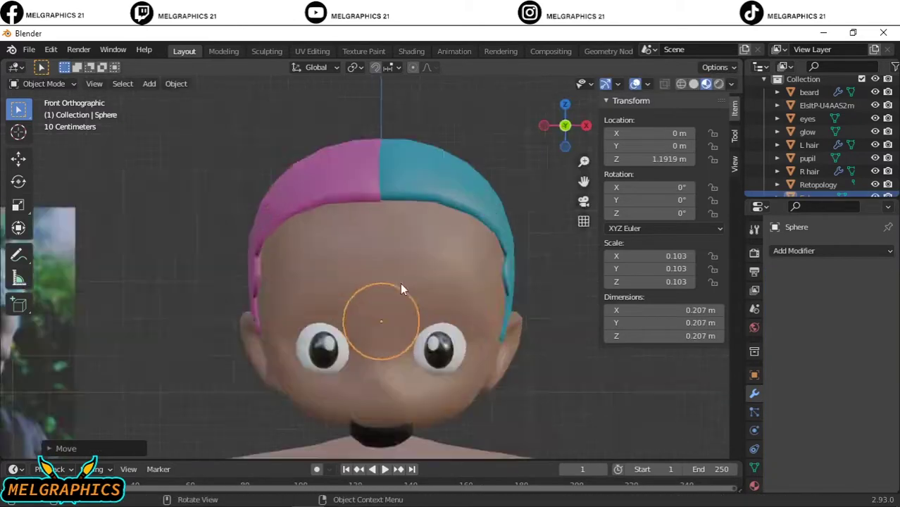
pyautogui.press('s')
pyautogui.click(423, 362)
# - Place the small sphere on the forehead above the right eye
pyautogui.press('g')
pyautogui.press('x')
pyautogui.click(496, 341)
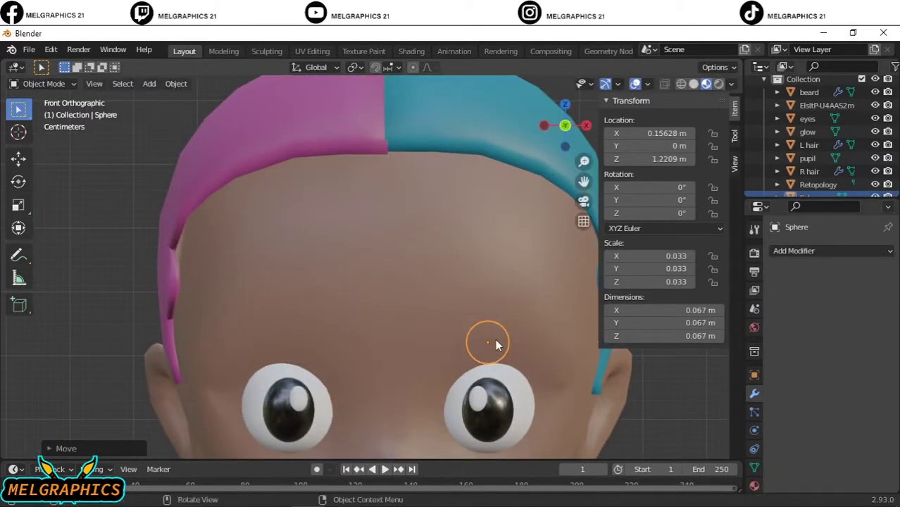
pyautogui.press('KP_3')
pyautogui.press('g')
pyautogui.press('y')
pyautogui.click(569, 183)
pyautogui.press('KP_1')
pyautogui.scroll(3, 568, 183)
pyautogui.keyDown('shift'); pyautogui.moveTo(568, 183); pyautogui.dragTo(348, 86, button='middle'); pyautogui.keyUp('shift')
# - Sculpt the sphere with the Grab brush into a wide arched eyebrow, then return to Object Mode
pyautogui.click(43, 83)
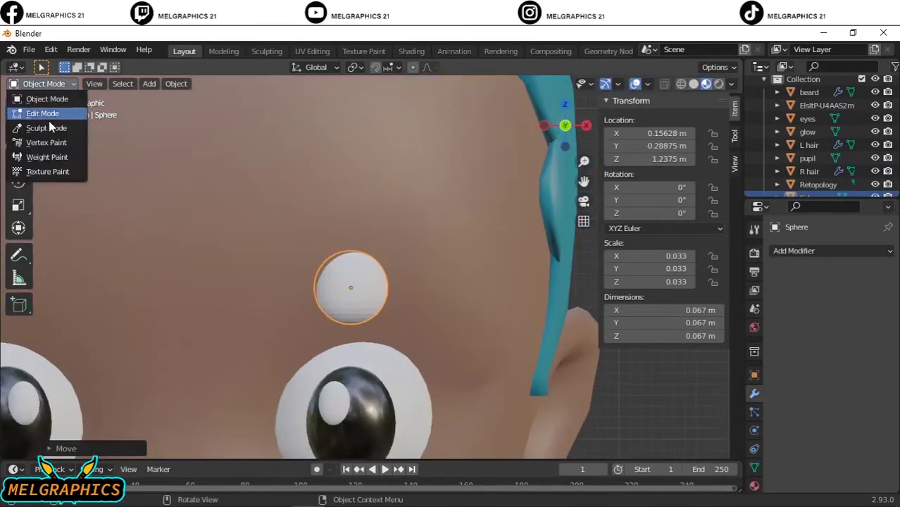
pyautogui.click(55, 124)
pyautogui.moveTo(325, 283); pyautogui.dragTo(444, 274)
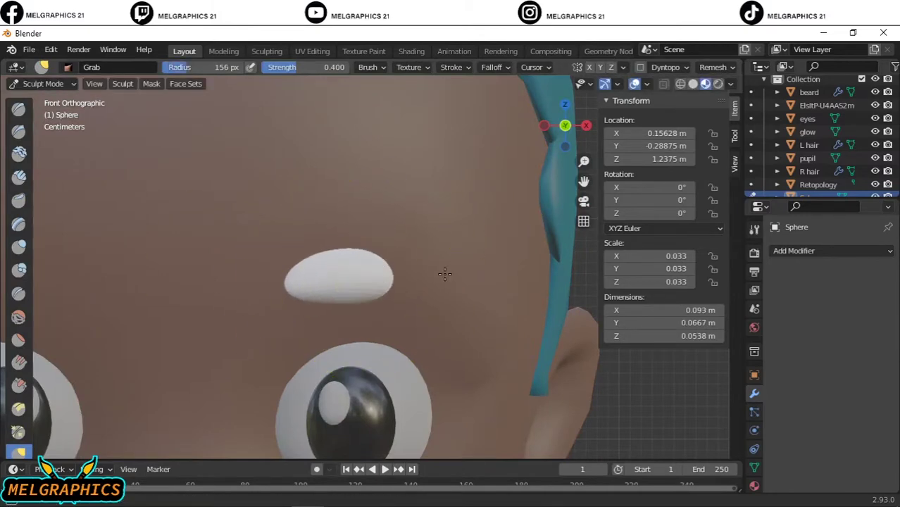
pyautogui.moveTo(296, 281); pyautogui.dragTo(285, 279)
pyautogui.moveTo(349, 283); pyautogui.dragTo(353, 272)
pyautogui.scroll(-3, 352, 271)
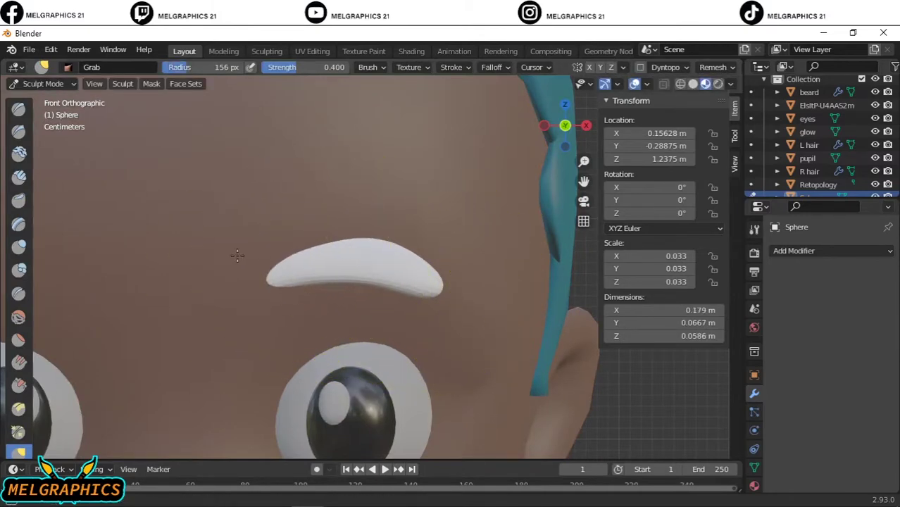
pyautogui.moveTo(432, 321); pyautogui.dragTo(81, 225, button='middle')
pyautogui.press('KP_1')
pyautogui.scroll(2, 418, 290)
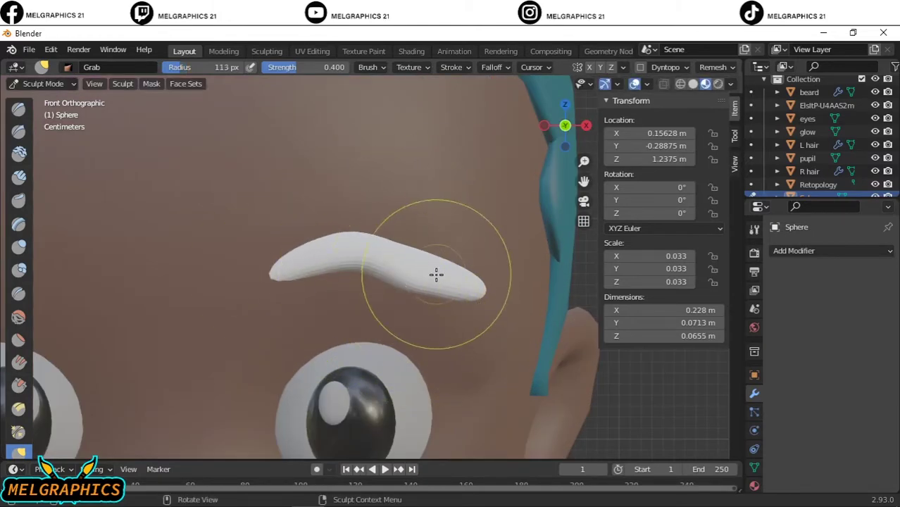
pyautogui.moveTo(436, 275); pyautogui.dragTo(374, 274)
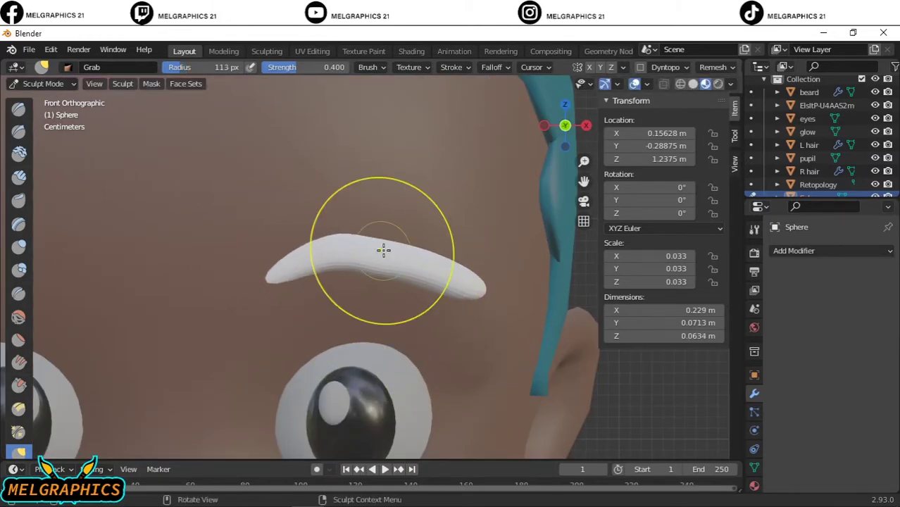
pyautogui.scroll(-3, 373, 249)
pyautogui.click(43, 83)
pyautogui.click(35, 95)
# - Create and name a new material for the eyebrow
pyautogui.click(755, 467)
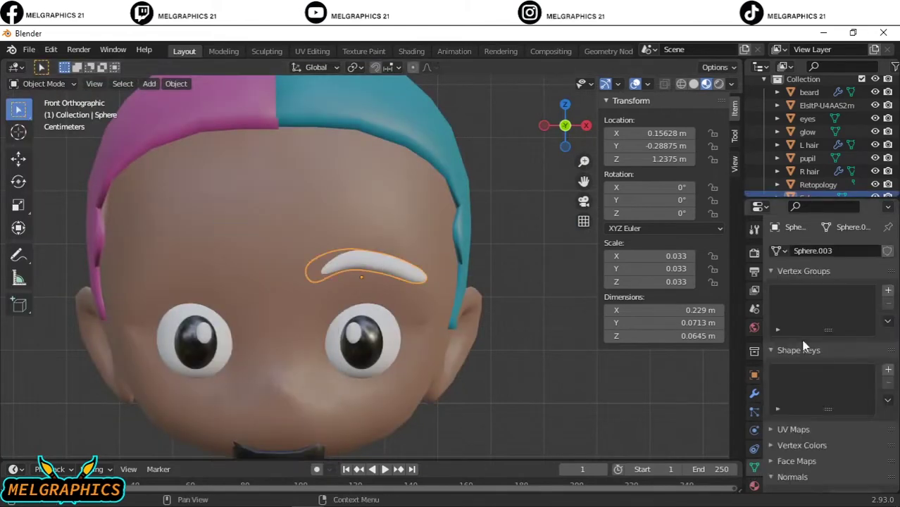
pyautogui.click(755, 485)
pyautogui.doubleClick(810, 254)
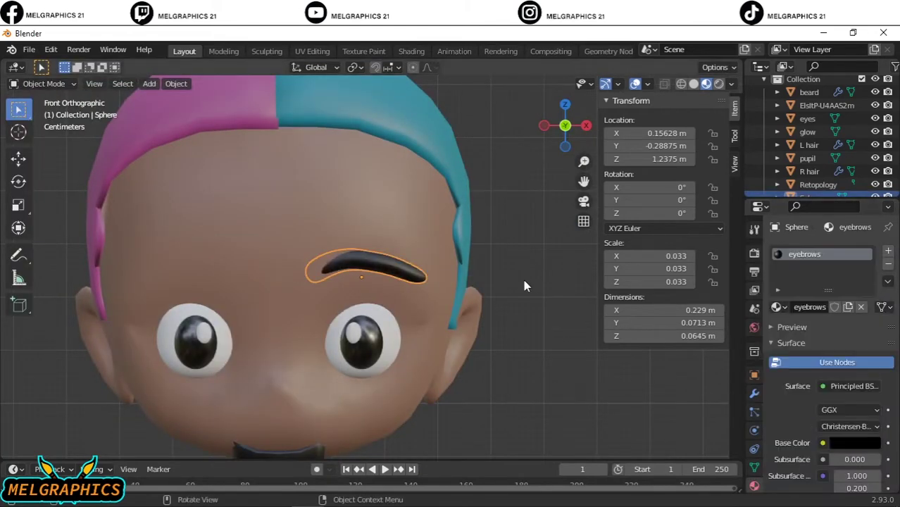
pyautogui.scroll(3, 524, 280)
pyautogui.press('r')
# - Rotate the eyebrow to 11.7° around the Z axis
pyautogui.press('x')
pyautogui.press('Return')
pyautogui.hotkey('ctrl', 'z')
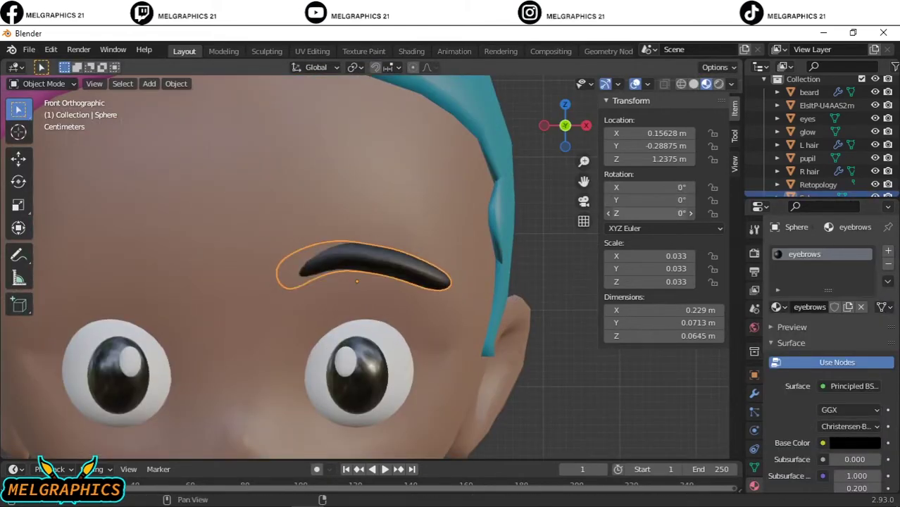
pyautogui.moveTo(678, 213); pyautogui.dragTo(694, 213)
pyautogui.moveTo(446, 302); pyautogui.dragTo(448, 258, button='middle')
pyautogui.press('KP_1')
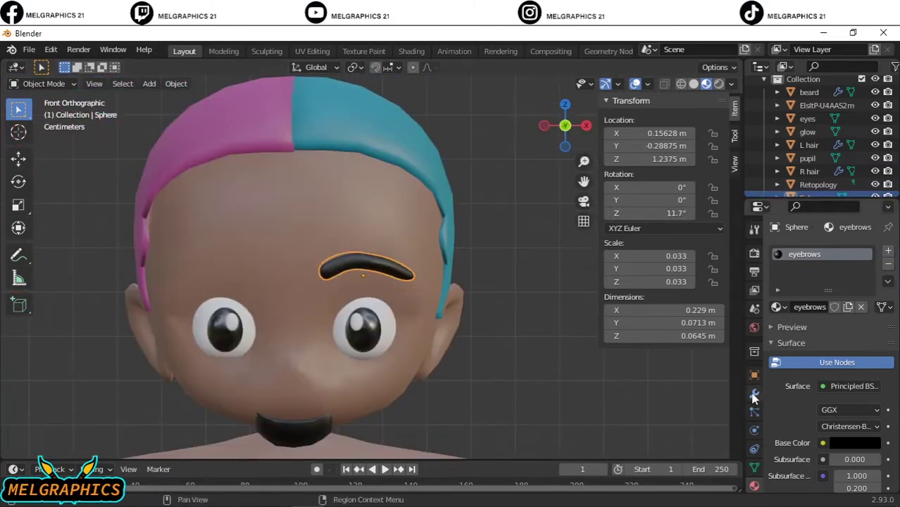
# - Mirror the eyebrow across the head, apply the modifier, and recentre the origin on the geometry
pyautogui.click(755, 393)
pyautogui.click(794, 251)
pyautogui.click(620, 387)
pyautogui.click(871, 341)
pyautogui.click(494, 294)
pyautogui.hotkey('ctrl', 'a')
pyautogui.rightClick(384, 234)
pyautogui.click(486, 278)
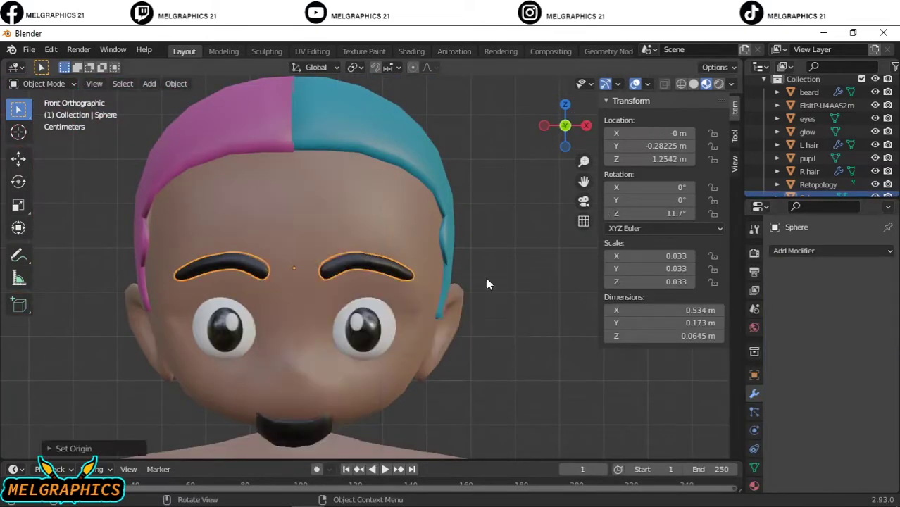
# - Lower the blue right hair's Sheen to near zero and raise its IOR
pyautogui.scroll(-2, 483, 279)
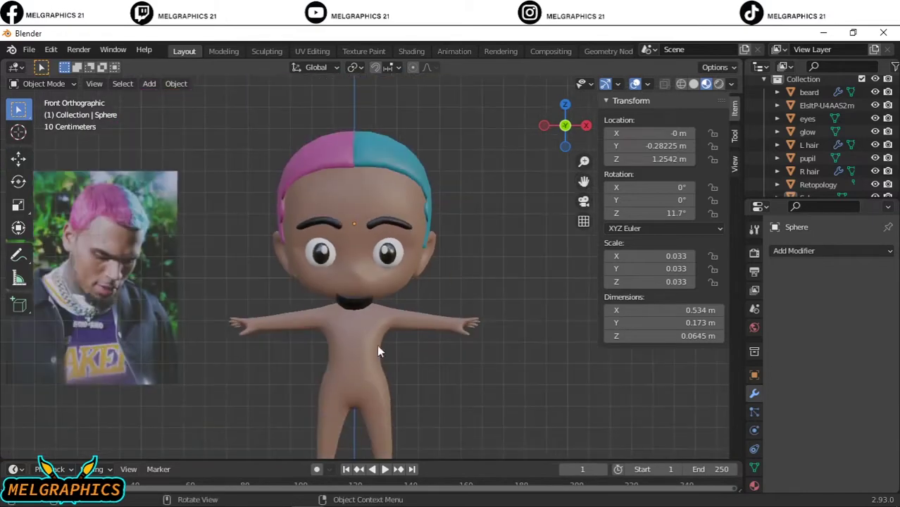
pyautogui.click(395, 174)
pyautogui.click(755, 485)
pyautogui.scroll(-5, 828, 415)
pyautogui.scroll(4, 381, 211)
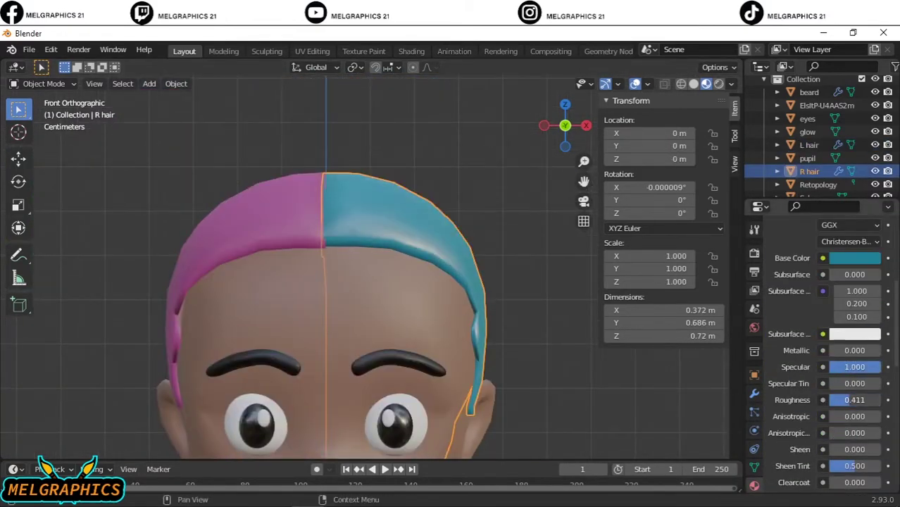
pyautogui.moveTo(854, 449); pyautogui.dragTo(835, 449)
pyautogui.scroll(-3, 818, 352)
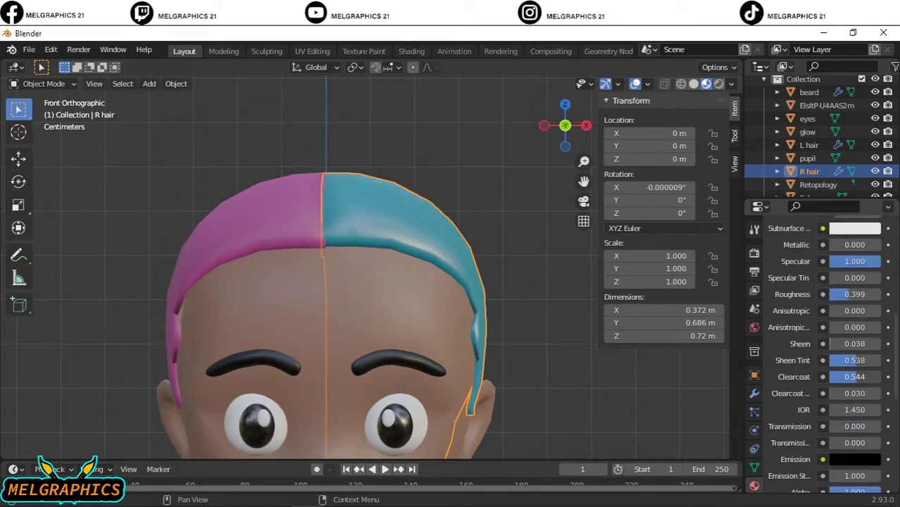
pyautogui.moveTo(855, 410); pyautogui.dragTo(874, 409)
pyautogui.click(303, 235)
pyautogui.click(303, 234)
pyautogui.click(303, 235)
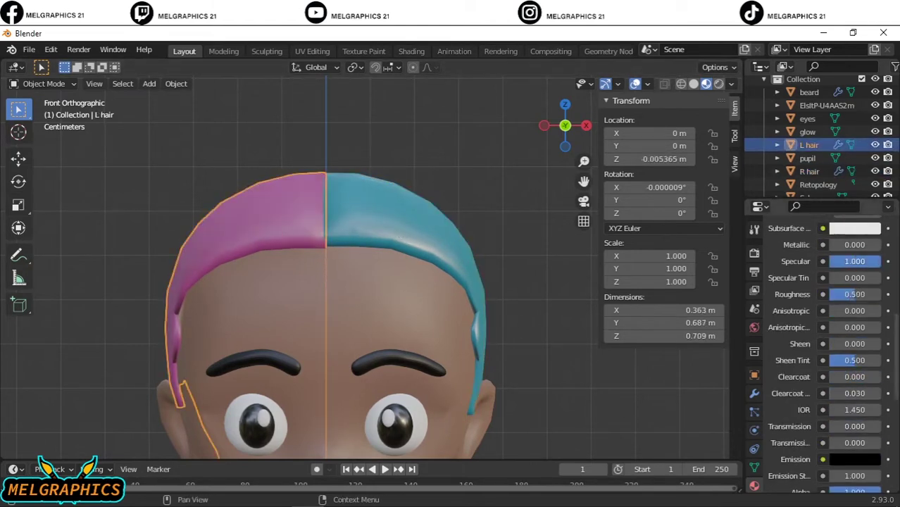
pyautogui.scroll(-5, 528, 255)
pyautogui.moveTo(528, 255); pyautogui.dragTo(533, 294, button='middle')
# - Add an area light and move it in front of the character
pyautogui.press('KP_1')
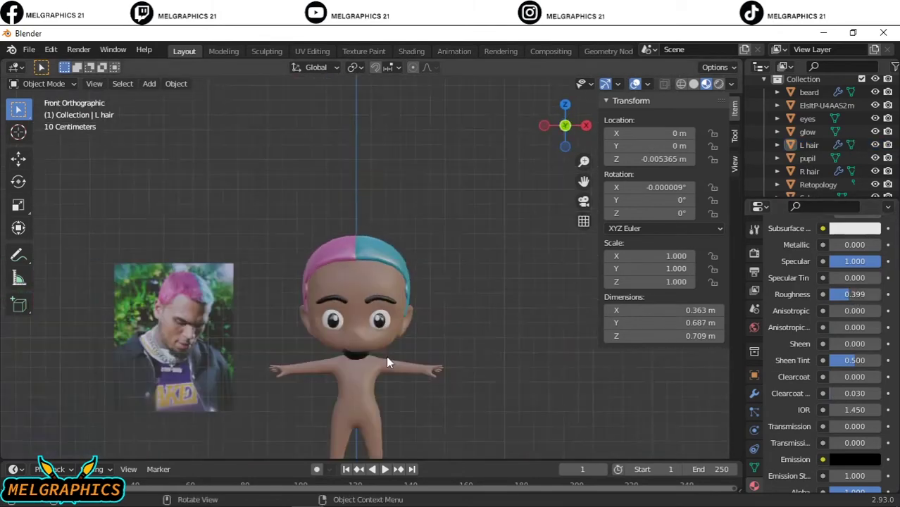
pyautogui.scroll(-2, 386, 355)
pyautogui.hotkey('shift', 'a')
pyautogui.click(451, 437)
pyautogui.press('KP_3')
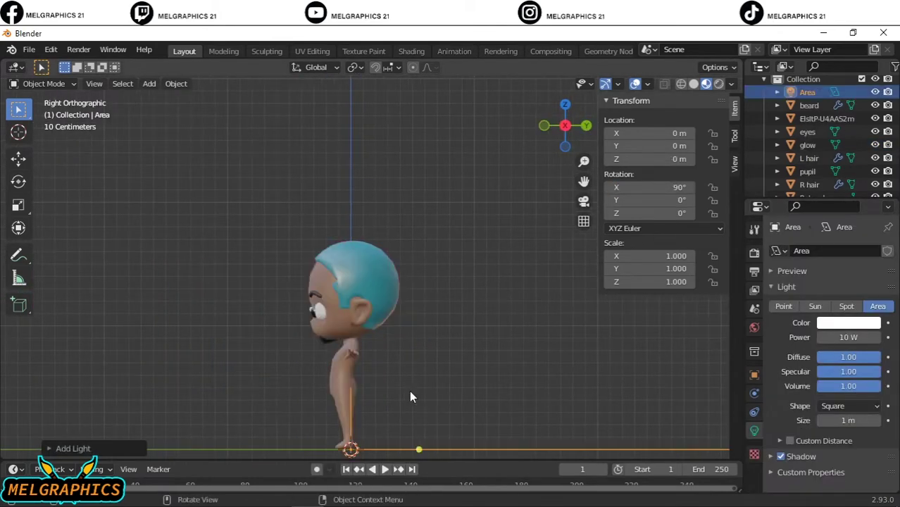
pyautogui.scroll(-3, 398, 390)
pyautogui.press('g')
pyautogui.click(253, 405)
# - Shift the area light off to one side and raise its height
pyautogui.press('KP_7')
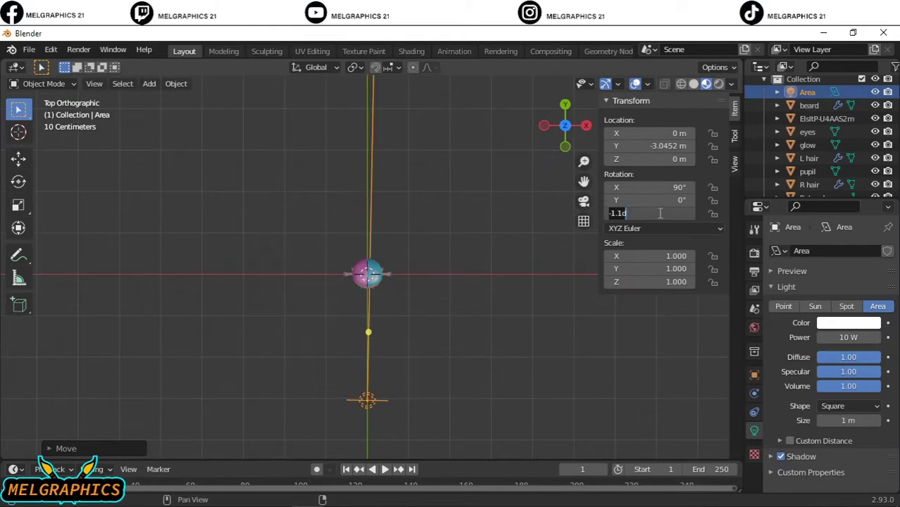
pyautogui.press('g')
pyautogui.click(354, 339)
pyautogui.press('KP_1')
pyautogui.press('KP_3')
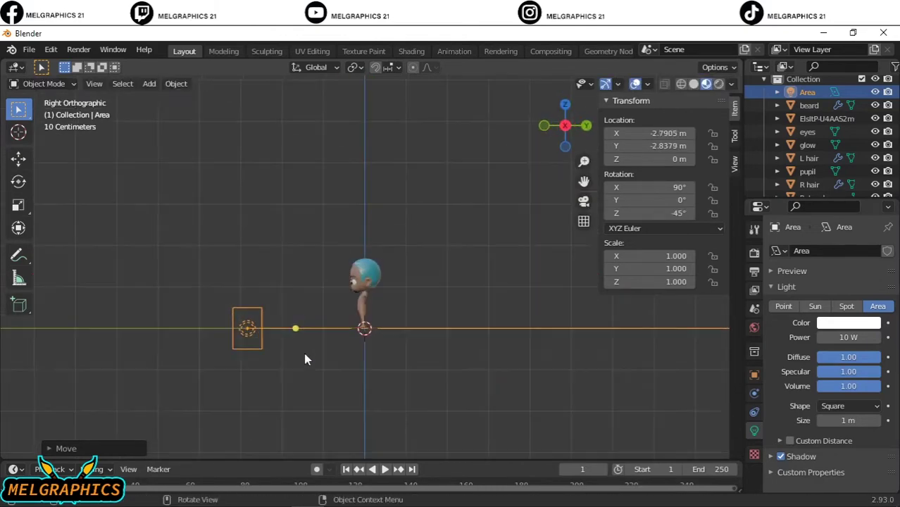
pyautogui.press('g')
pyautogui.press('x')
pyautogui.press('z')
pyautogui.click(419, 361)
# - Duplicate the light, rotate the copy 45° and place it on the opposite side
pyautogui.moveTo(419, 360); pyautogui.dragTo(536, 402, button='middle')
pyautogui.press('KP_7')
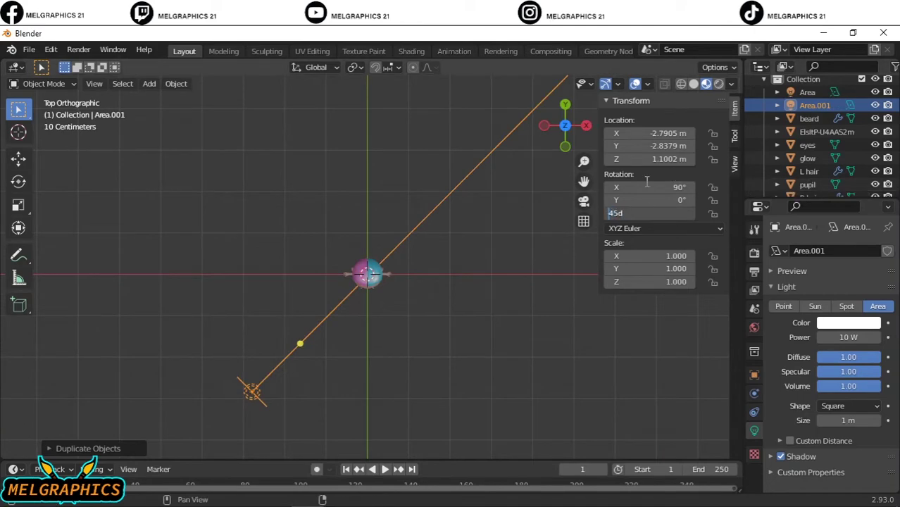
pyautogui.press('Return')
pyautogui.press('g')
pyautogui.click(523, 271)
pyautogui.press('KP_1')
pyautogui.press('KP_3')
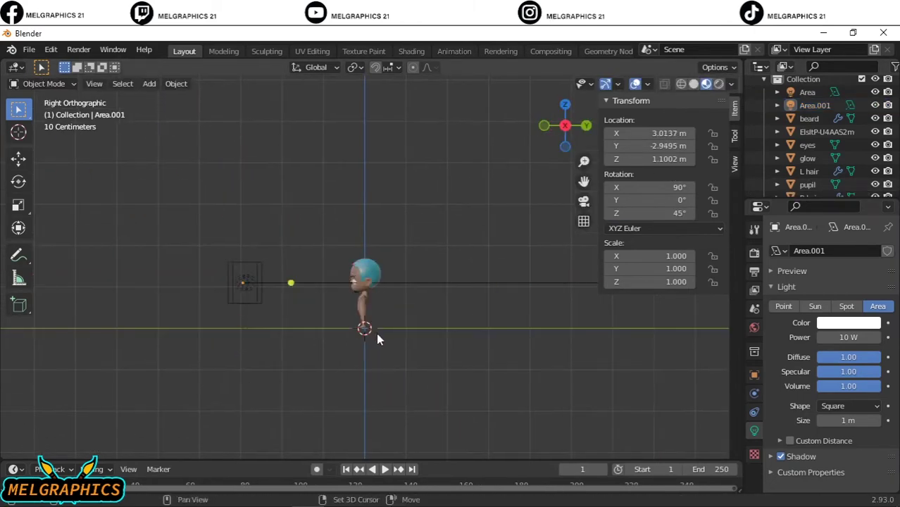
# - Add a camera to the scene, undoing a misplaced first attempt
pyautogui.hotkey('shift', 'a')
pyautogui.click(315, 364)
pyautogui.moveTo(418, 348)
pyautogui.mouseDown(button='middle')
pyautogui.moveTo(640, 381)
pyautogui.moveTo(399, 360)
pyautogui.mouseUp(button='middle')
pyautogui.hotkey('ctrl', 'z')
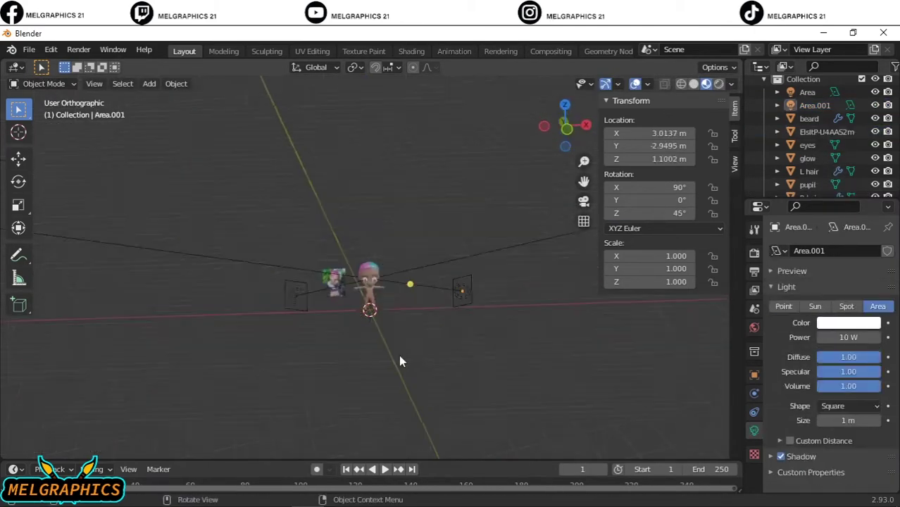
pyautogui.hotkey('shift', 'a')
pyautogui.click(322, 288)
# - Move the camera into position in front of the character
pyautogui.press('KP_3')
pyautogui.press('g')
pyautogui.press('y')
pyautogui.click(130, 365)
pyautogui.press('g')
pyautogui.press('x')
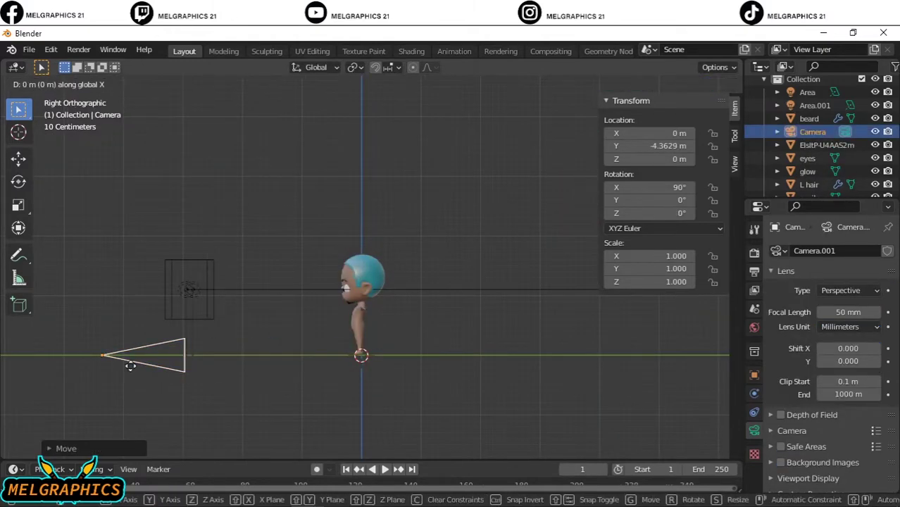
pyautogui.press('Escape')
pyautogui.press('g')
pyautogui.press('x')
pyautogui.click(183, 299)
# - Look through the camera and lower its focal length to 46 mm
pyautogui.moveTo(184, 299); pyautogui.dragTo(409, 357, button='middle')
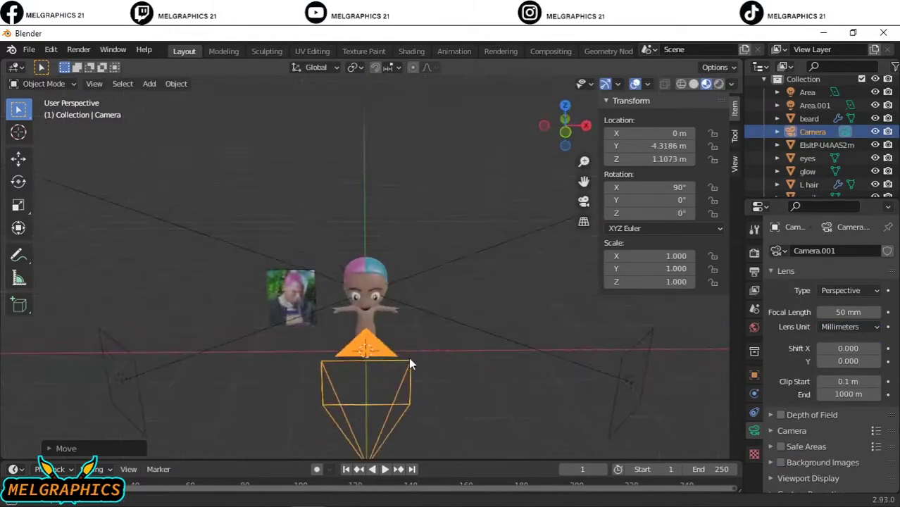
pyautogui.press('KP_0')
pyautogui.moveTo(849, 313)
pyautogui.mouseDown()
pyautogui.moveTo(825, 312)
pyautogui.moveTo(867, 312)
pyautogui.mouseUp()
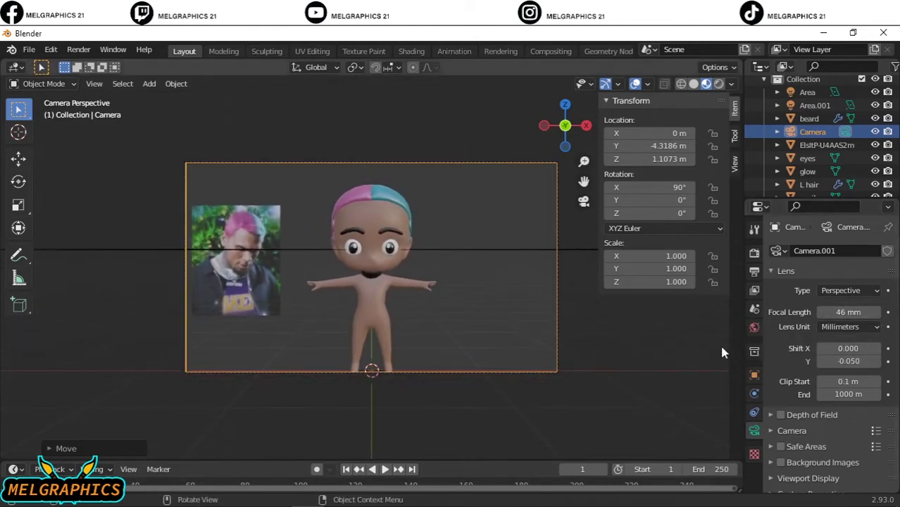
pyautogui.moveTo(719, 342); pyautogui.dragTo(491, 353, button='middle')
pyautogui.press('KP_0')
pyautogui.scroll(-5, 492, 353)
pyautogui.click(815, 105)
pyautogui.click(808, 92)
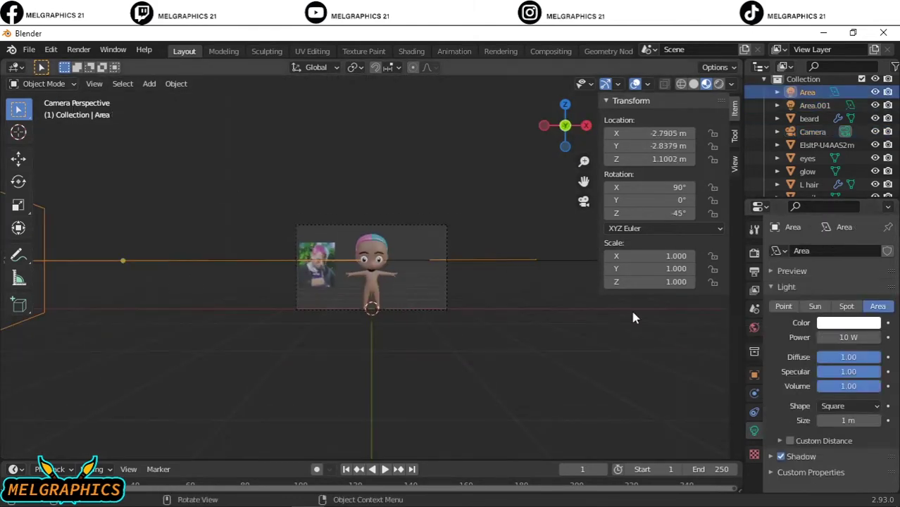
# - Import the cyclorama FBX backdrop, scale it up, and add a third area light
pyautogui.scroll(-2, 541, 275)
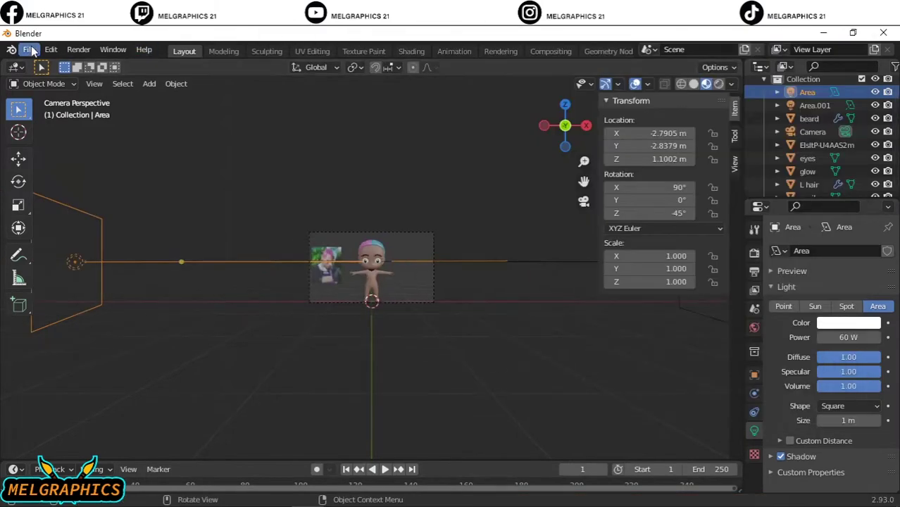
pyautogui.click(29, 51)
pyautogui.click(193, 329)
pyautogui.click(303, 139)
pyautogui.click(656, 455)
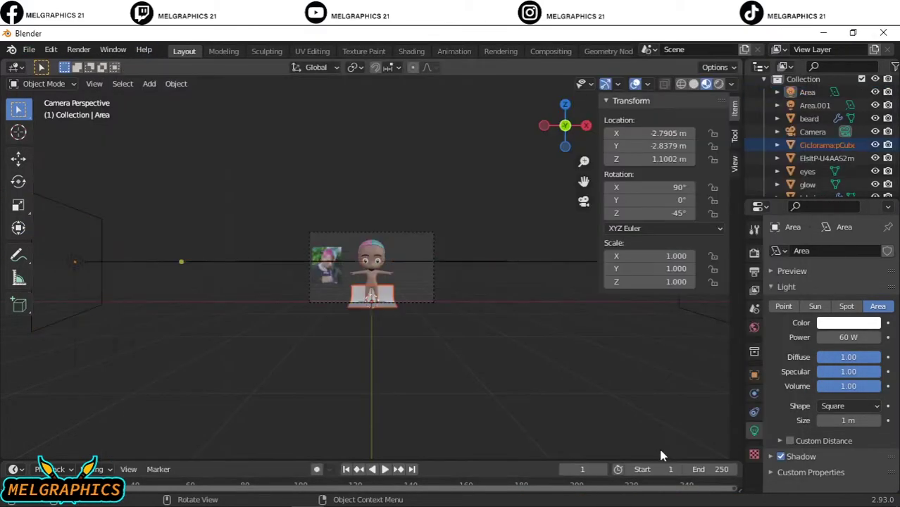
pyautogui.press('s')
pyautogui.click(364, 268)
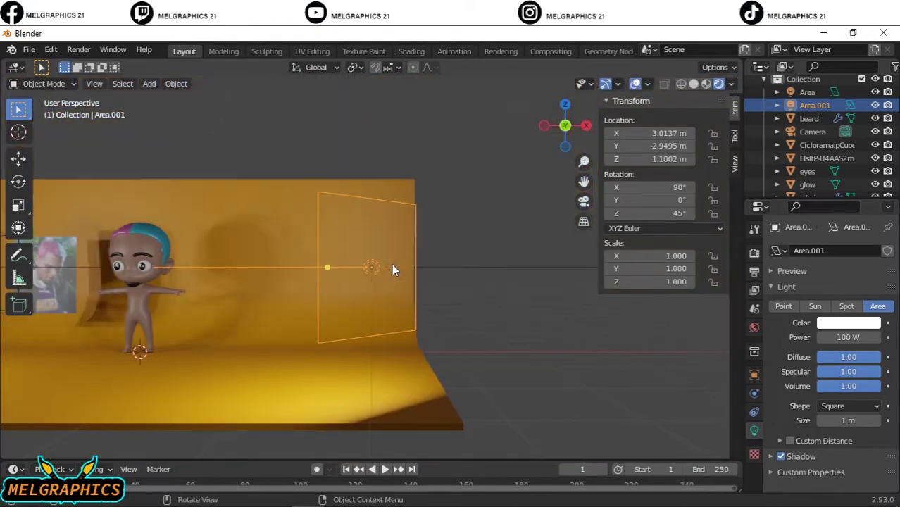
pyautogui.hotkey('shift', 'a')
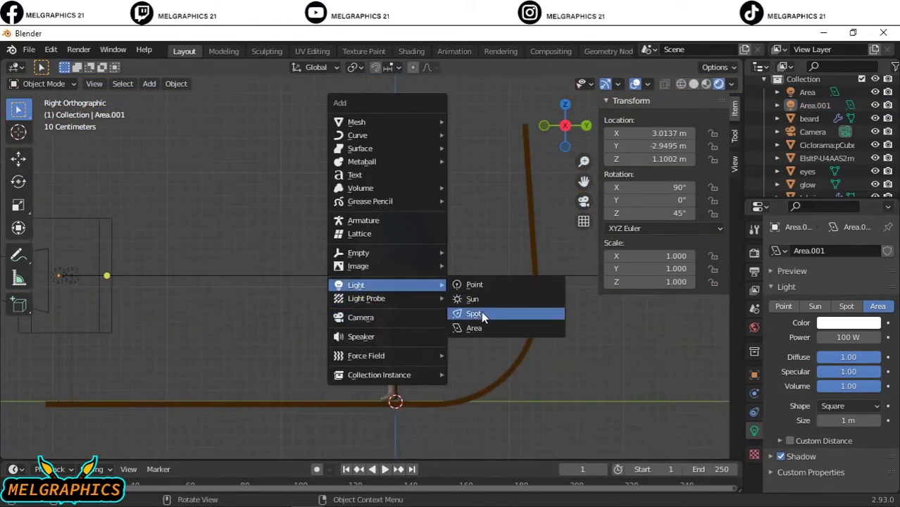
pyautogui.click(481, 312)
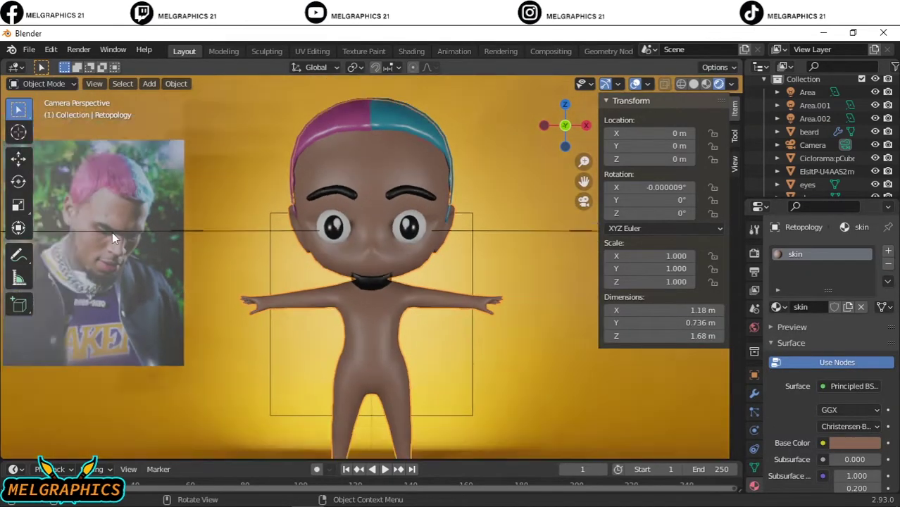
# - In Edit Mode with X-ray on, circle-select the torso, arm and neck vertices
pyautogui.click(42, 83)
pyautogui.click(39, 114)
pyautogui.scroll(2, 367, 368)
pyautogui.keyDown('alt'); pyautogui.click(268, 356); pyautogui.keyUp('alt')
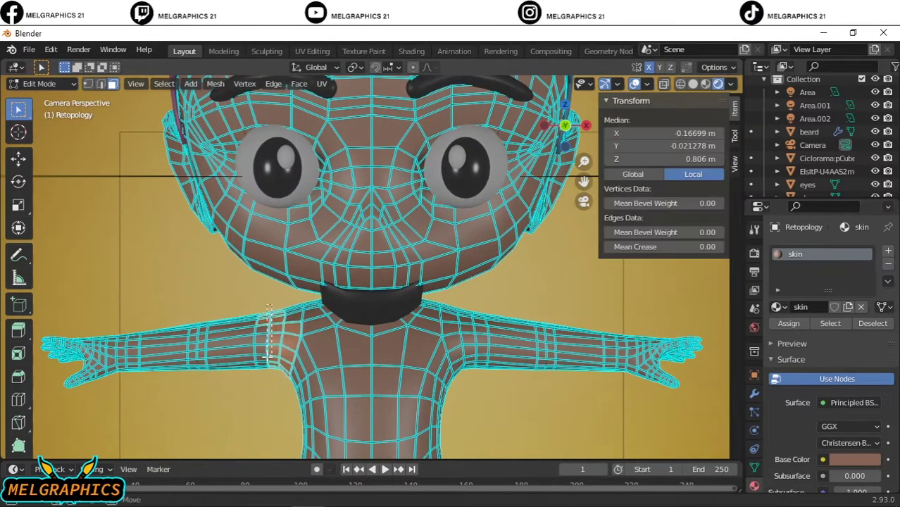
pyautogui.click(664, 84)
pyautogui.moveTo(18, 110); pyautogui.dragTo(80, 165)
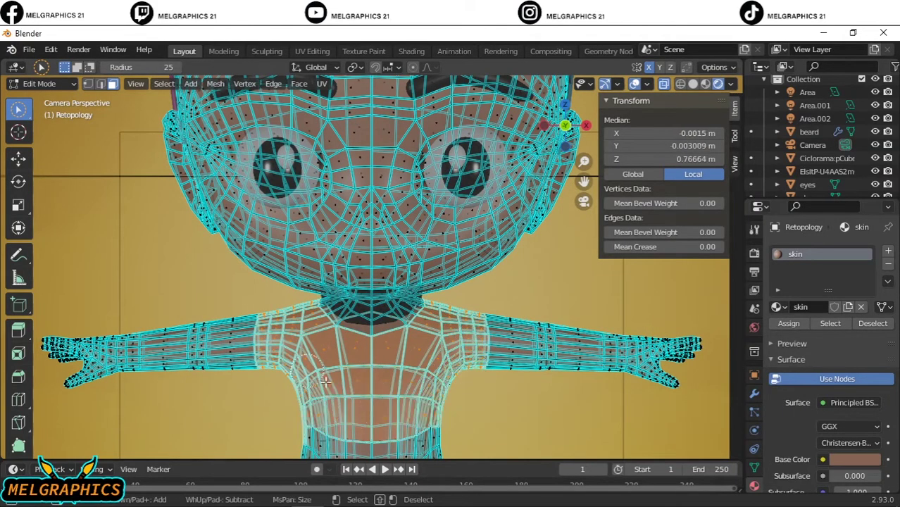
pyautogui.keyDown('shift'); pyautogui.moveTo(325, 381); pyautogui.dragTo(332, 226, button='middle'); pyautogui.keyUp('shift')
pyautogui.moveTo(366, 331); pyautogui.dragTo(418, 323)
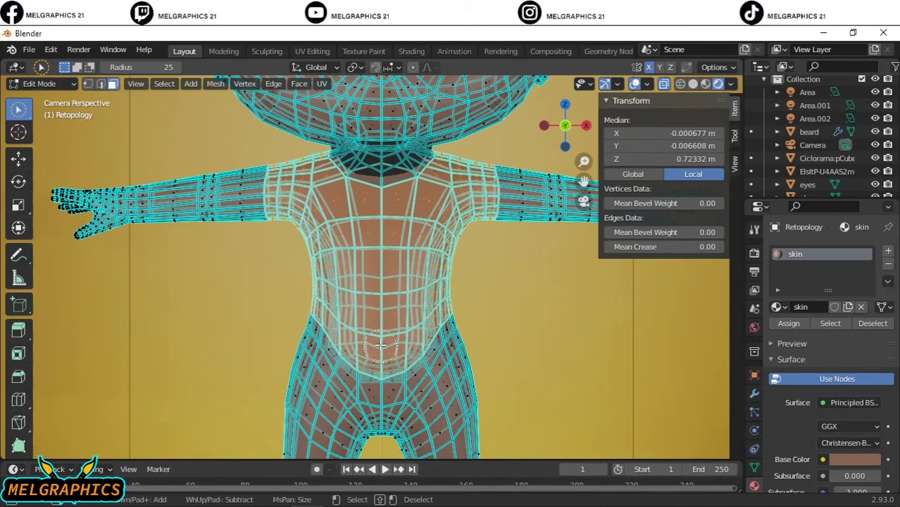
pyautogui.scroll(3, 258, 215)
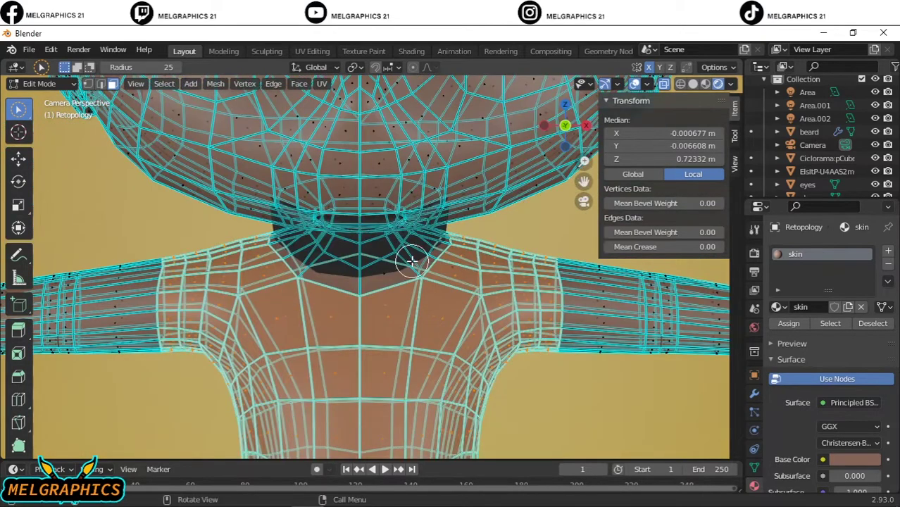
pyautogui.scroll(2, 376, 262)
pyautogui.moveTo(241, 226); pyautogui.dragTo(468, 224)
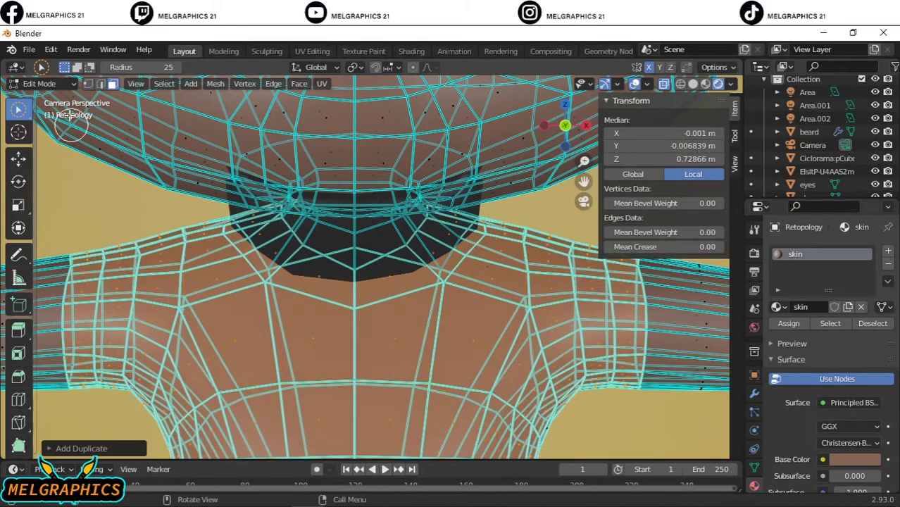
# - Separate the selected faces into a new object and start renaming it hoodie
pyautogui.click(62, 85)
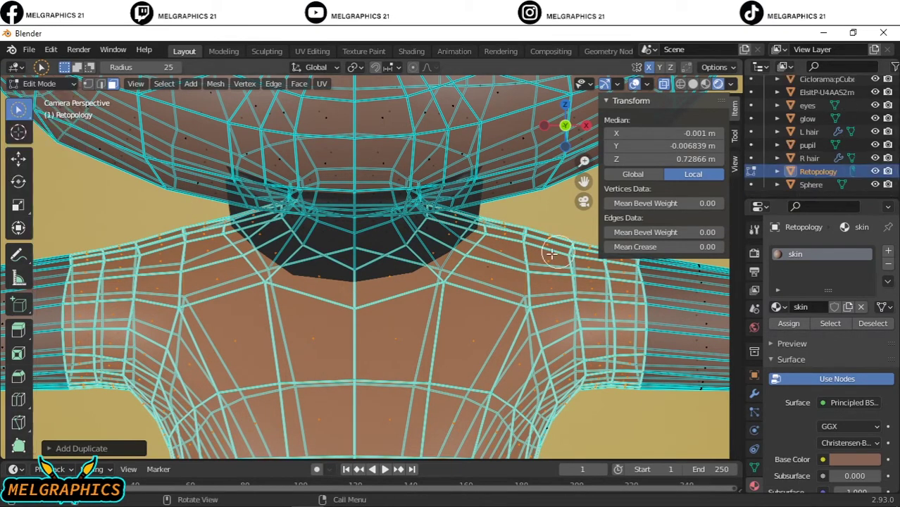
pyautogui.scroll(-3, 528, 262)
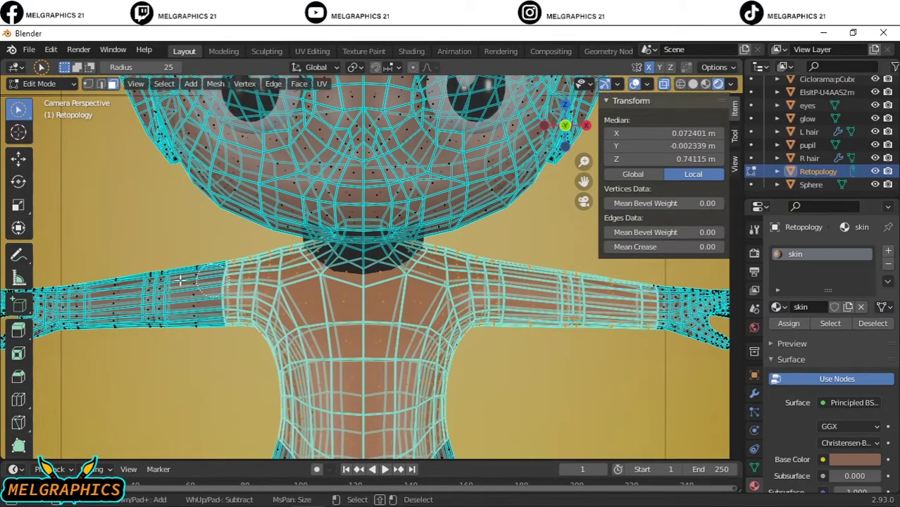
pyautogui.rightClick(386, 310)
pyautogui.click(432, 433)
pyautogui.press('Tab')
pyautogui.doubleClick(825, 178)
pyautogui.write('hoodie')
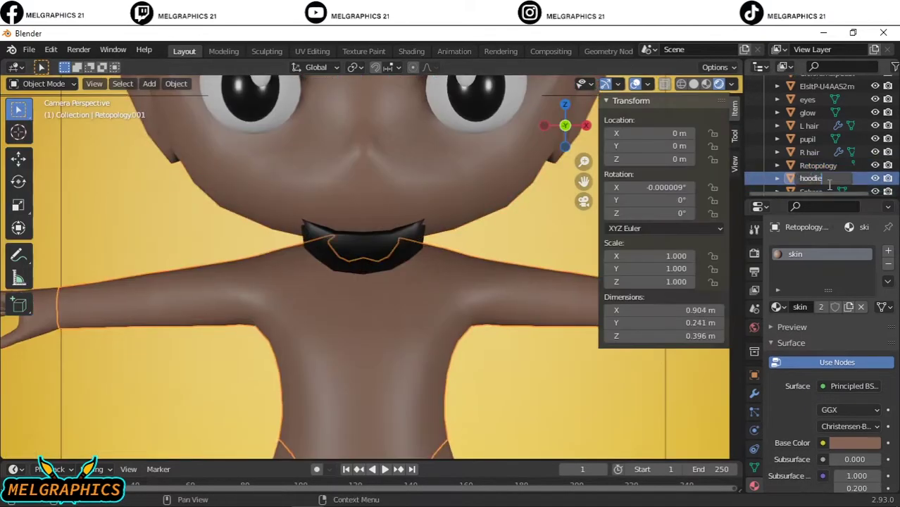
# - Confirm the name hoodie and add a Solidify modifier to it
pyautogui.press('Return')
pyautogui.click(755, 393)
pyautogui.click(832, 251)
pyautogui.click(637, 475)
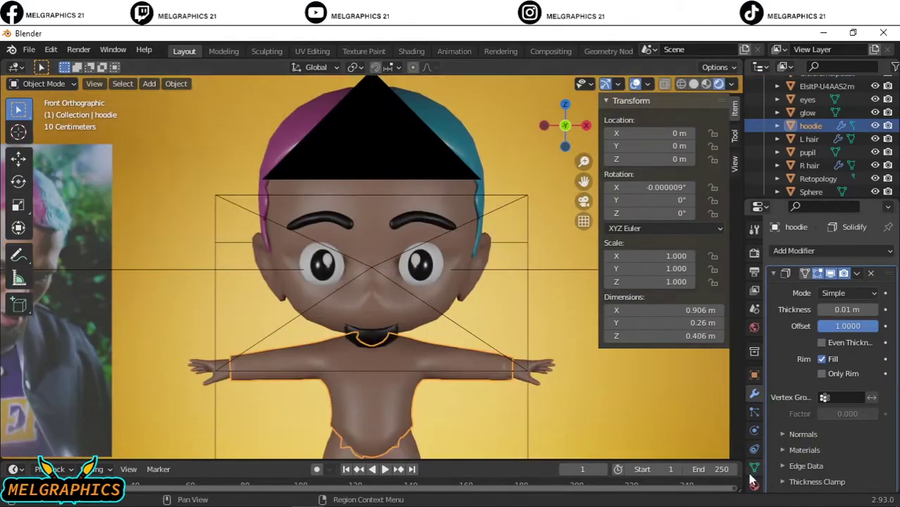
# - Give the hoodie a new material with a black base colour, then reselect it
pyautogui.click(754, 485)
pyautogui.click(811, 256)
pyautogui.click(854, 443)
pyautogui.moveTo(871, 261)
pyautogui.mouseDown()
pyautogui.moveTo(871, 349)
pyautogui.moveTo(871, 260)
pyautogui.mouseUp()
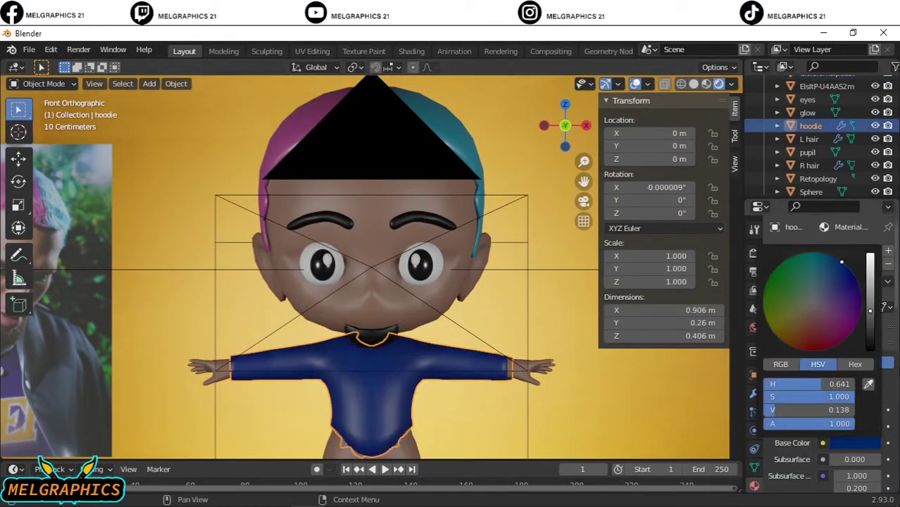
pyautogui.click(380, 393)
pyautogui.scroll(3, 831, 127)
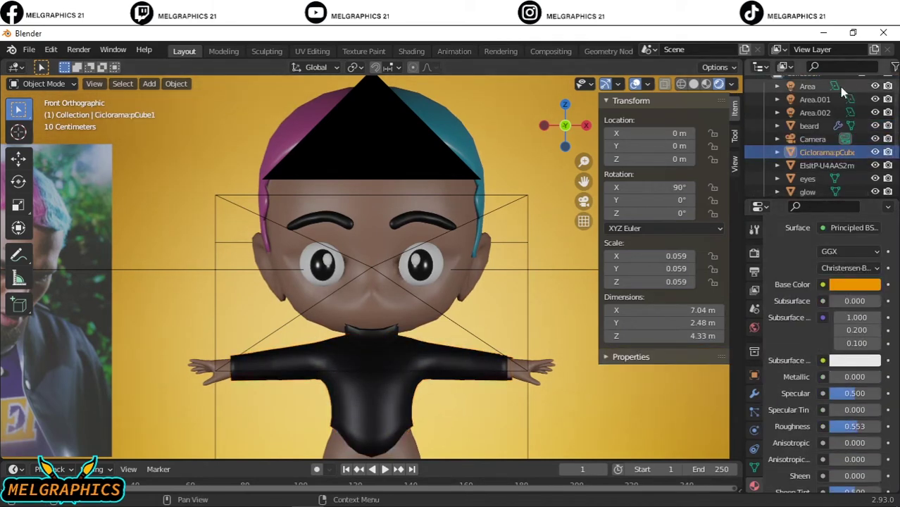
pyautogui.click(895, 66)
pyautogui.click(385, 407)
# - Sculpt the hoodie hem at the hip in Sculpt Mode
pyautogui.hotkey('ctrl', 'Tab')
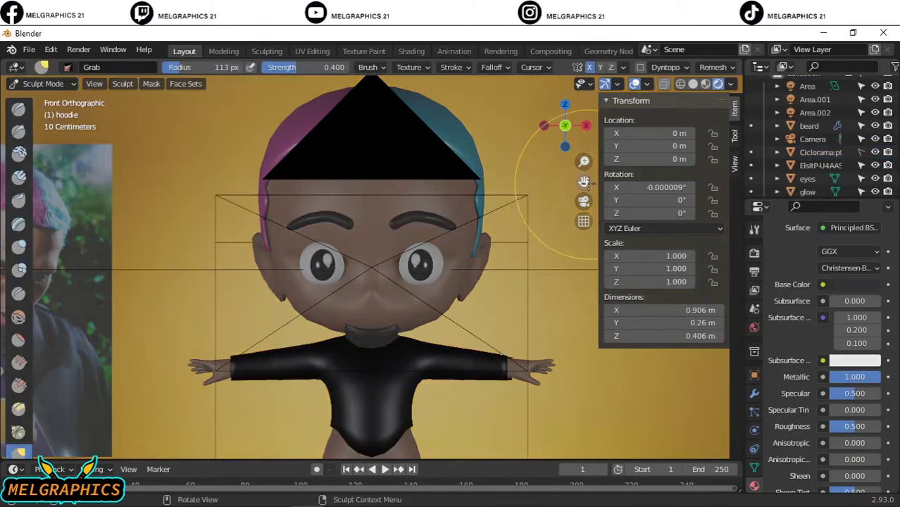
pyautogui.moveTo(585, 182); pyautogui.dragTo(518, 101)
pyautogui.scroll(5, 463, 220)
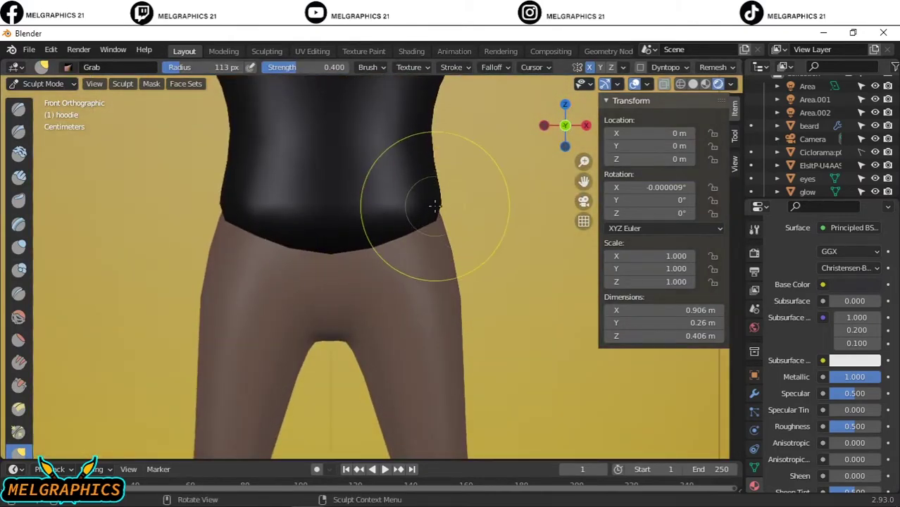
pyautogui.scroll(-3, 437, 237)
pyautogui.scroll(-2, 152, 211)
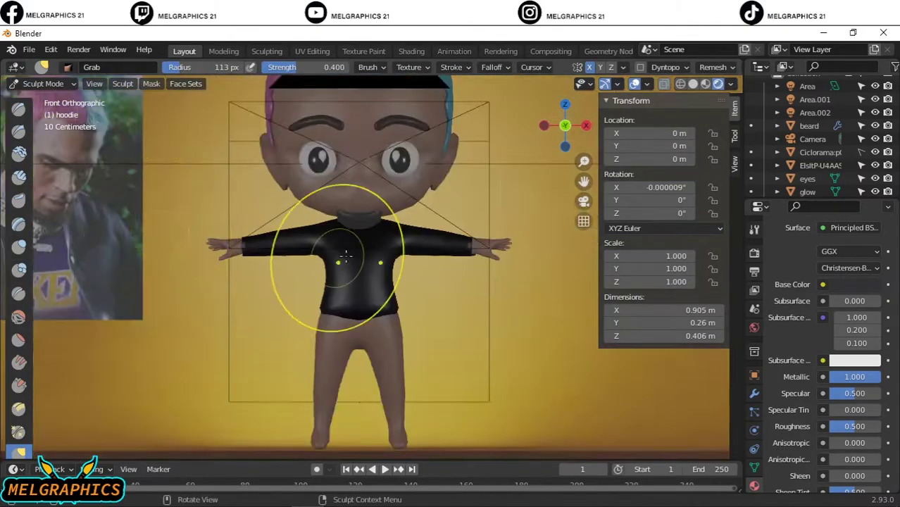
pyautogui.click(43, 83)
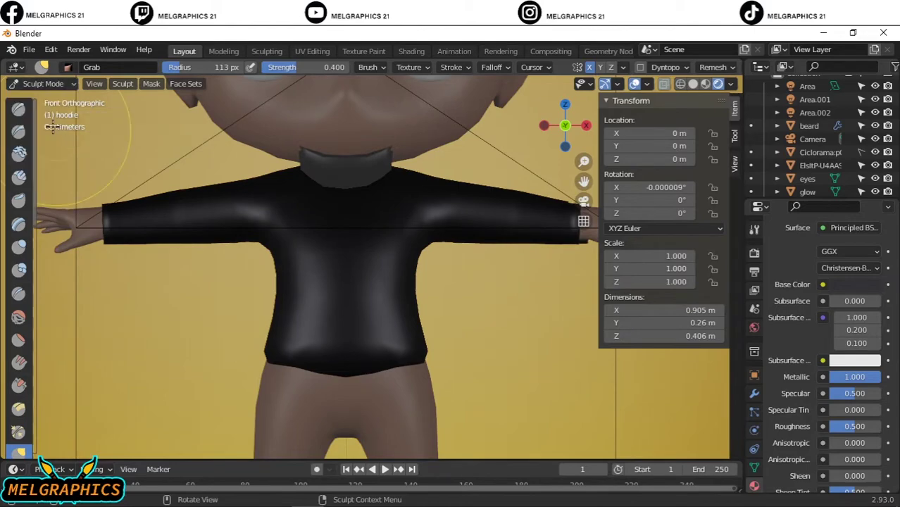
# - Select the sleeve cuff loop in Edit Mode and extrude it toward the wrist
pyautogui.press('Tab')
pyautogui.keyDown('shift'); pyautogui.moveTo(656, 185); pyautogui.dragTo(547, 181, button='middle'); pyautogui.keyUp('shift')
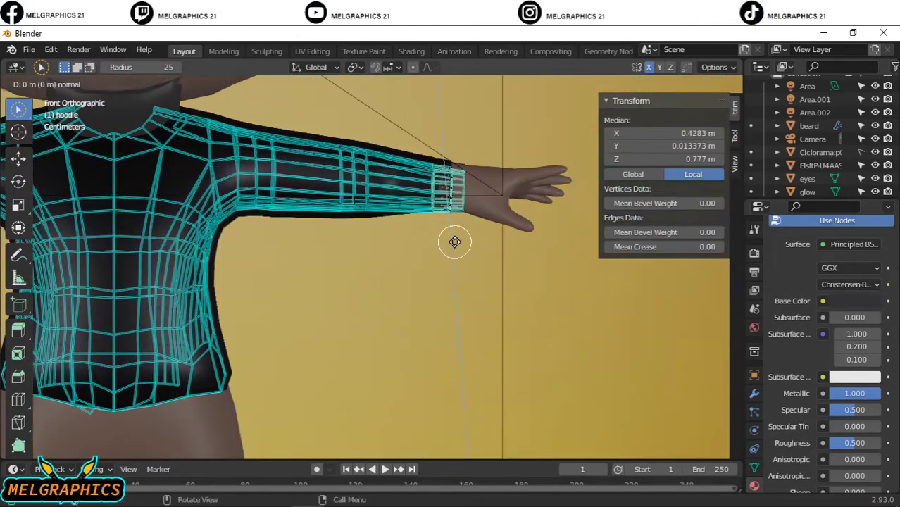
pyautogui.keyDown('shift'); pyautogui.moveTo(456, 257); pyautogui.dragTo(654, 169, button='middle'); pyautogui.keyUp('shift')
pyautogui.keyDown('shift'); pyautogui.moveTo(141, 212); pyautogui.dragTo(648, 259, button='middle'); pyautogui.keyUp('shift')
pyautogui.click(414, 262)
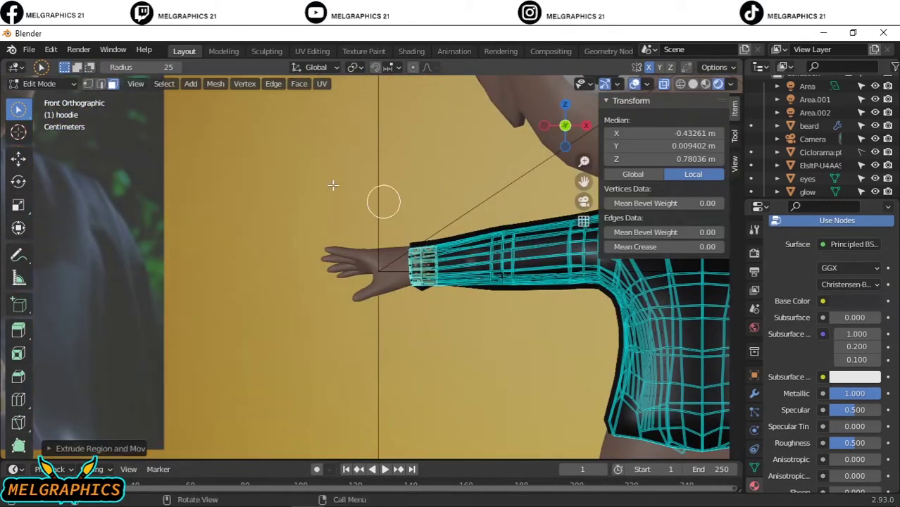
pyautogui.press('Tab')
pyautogui.press('Home')
pyautogui.press('KP_Decimal')
# - Extrude the collar upward twice to raise it, then return to Object Mode and select the body
pyautogui.click(43, 84)
pyautogui.click(44, 113)
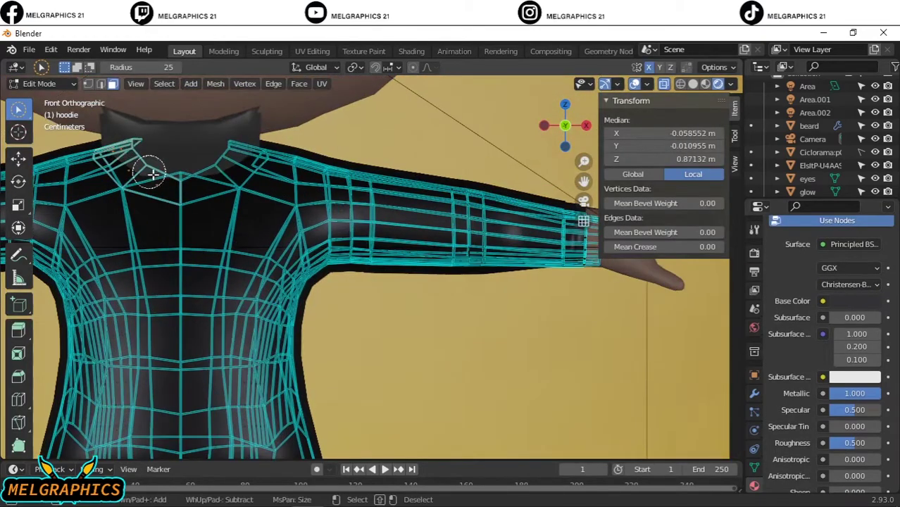
pyautogui.press('e')
pyautogui.click(296, 155)
pyautogui.press('e')
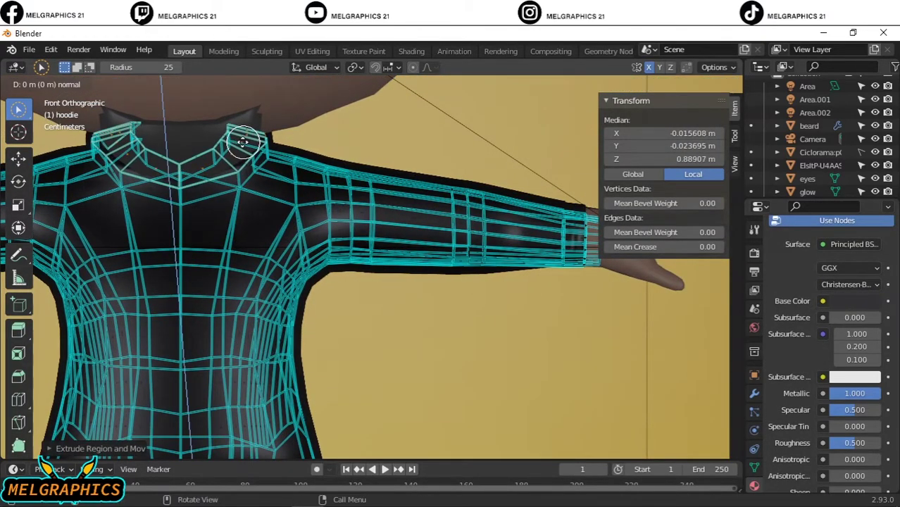
pyautogui.click(356, 137)
pyautogui.press('Tab')
pyautogui.moveTo(356, 136)
pyautogui.mouseDown(button='middle')
pyautogui.moveTo(385, 160)
pyautogui.moveTo(357, 185)
pyautogui.moveTo(416, 180)
pyautogui.mouseUp(button='middle')
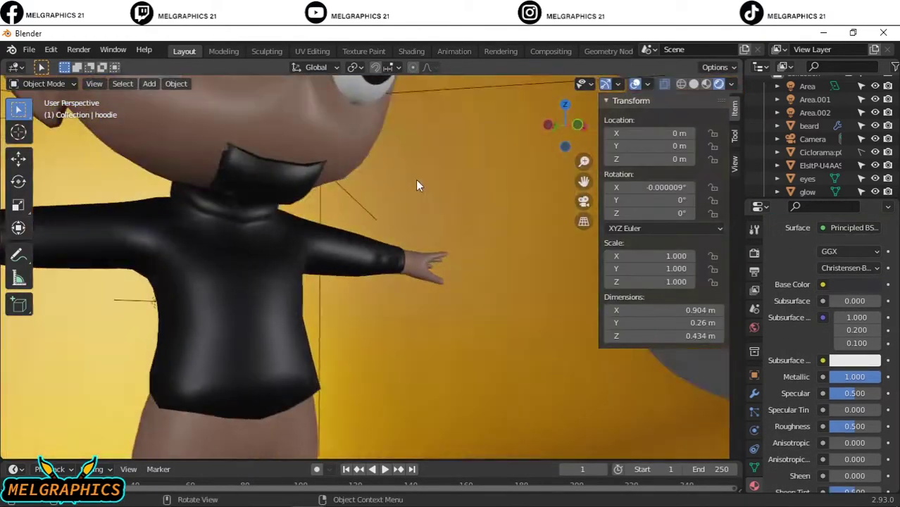
pyautogui.press('KP_1')
pyautogui.click(398, 235)
pyautogui.click(44, 84)
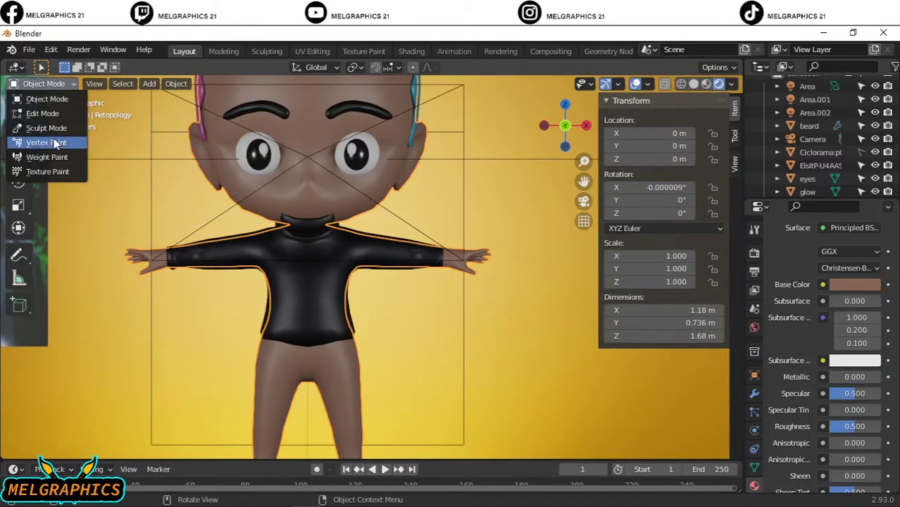
# - Circle-select the hip and thigh vertices and separate them into a new object
pyautogui.click(44, 113)
pyautogui.keyDown('shift'); pyautogui.moveTo(310, 320); pyautogui.dragTo(313, 303, button='middle'); pyautogui.keyUp('shift')
pyautogui.press('c')
pyautogui.moveTo(303, 240); pyautogui.dragTo(310, 303)
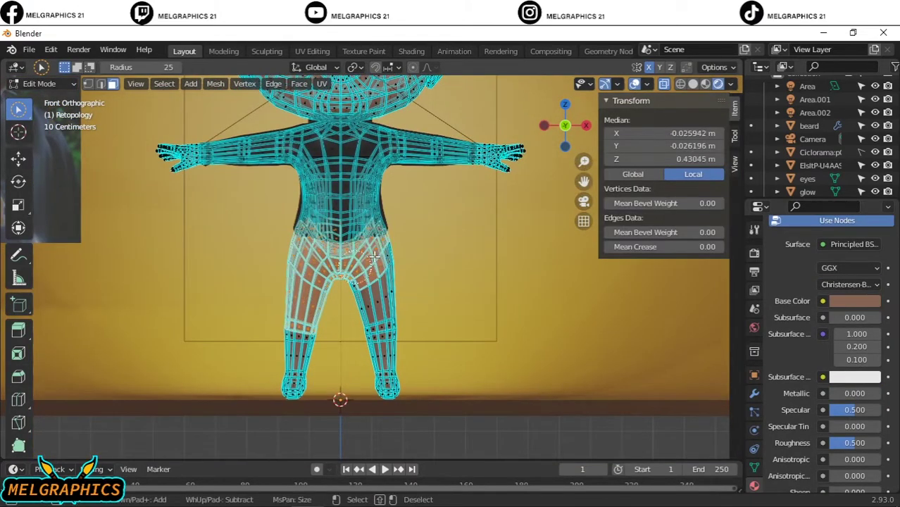
pyautogui.scroll(5, 387, 390)
pyautogui.rightClick(257, 243)
pyautogui.click(246, 233)
pyautogui.click(44, 83)
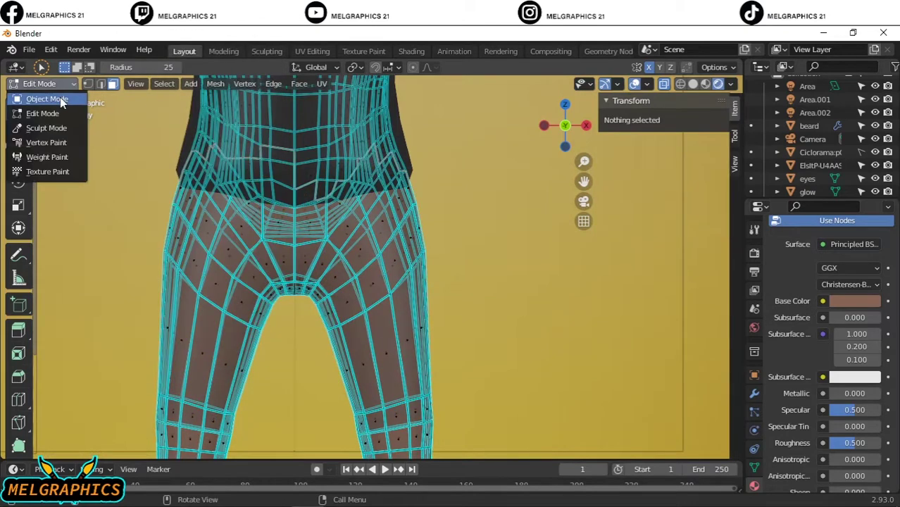
pyautogui.click(44, 97)
# - Rename the new object pants and replace its skin material with a new red one
pyautogui.doubleClick(817, 172)
pyautogui.press('Return')
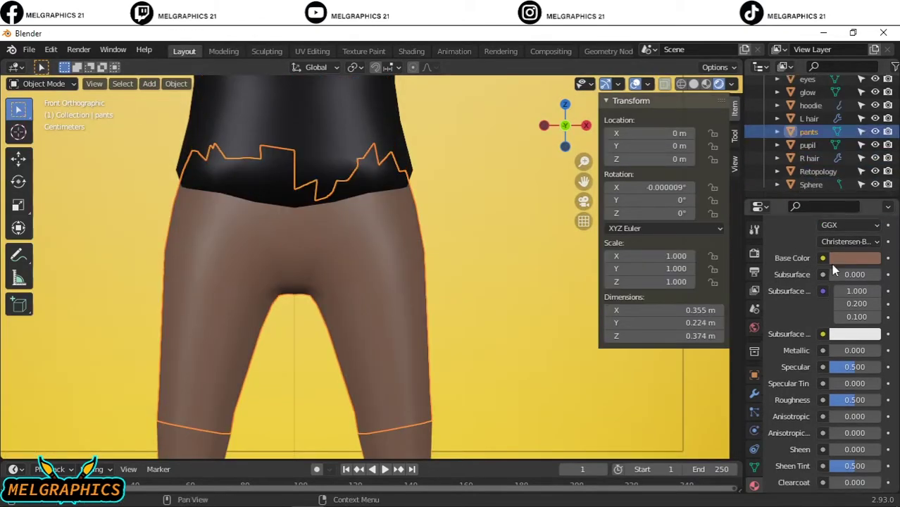
pyautogui.click(881, 227)
pyautogui.click(838, 305)
pyautogui.click(848, 442)
pyautogui.hotkey('ctrl', 'v')
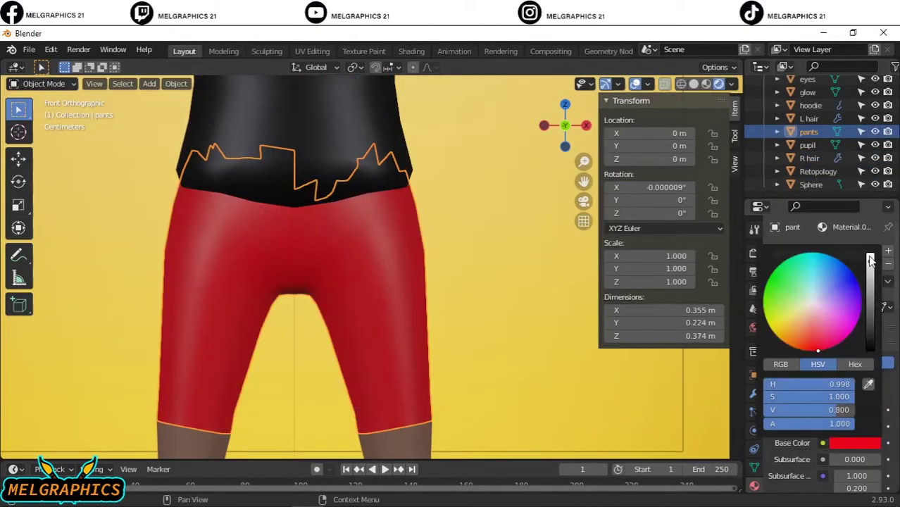
# - Add a Solidify modifier to the pants and set its Offset to 1
pyautogui.click(753, 394)
pyautogui.click(832, 251)
pyautogui.click(634, 480)
pyautogui.click(840, 326)
# - Set the Offset to 1, then sculpt the red pants into a slimmer shape with the Grab brush
pyautogui.write('1')
pyautogui.press('Return')
pyautogui.scroll(-5, 456, 210)
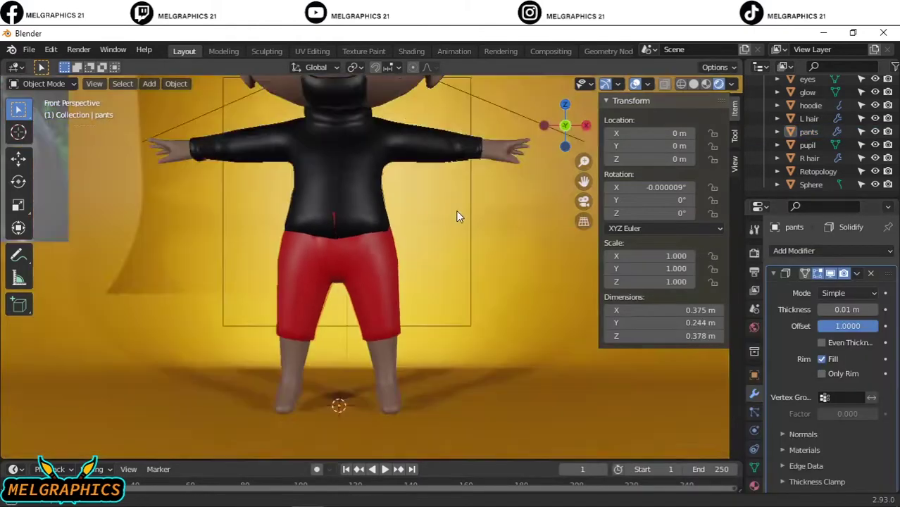
pyautogui.scroll(3, 362, 302)
pyautogui.click(44, 83)
pyautogui.click(50, 128)
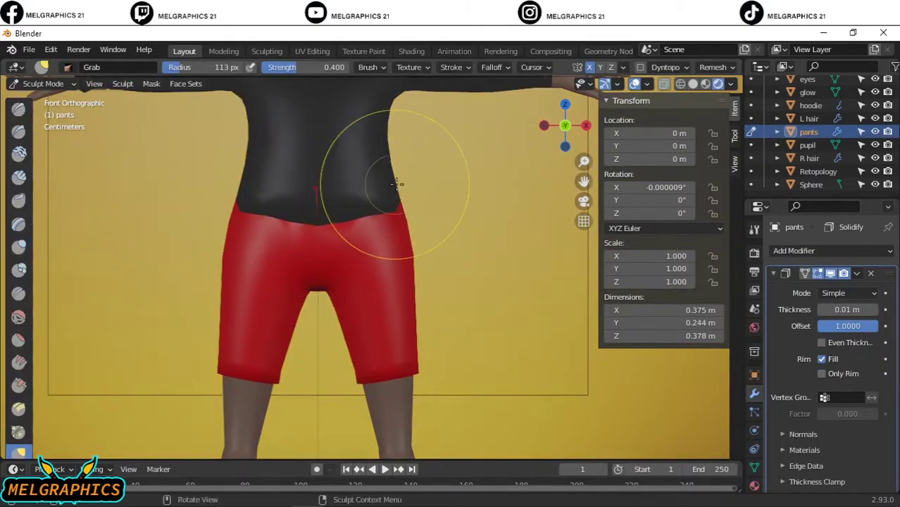
pyautogui.scroll(4, 392, 282)
pyautogui.scroll(-3, 215, 195)
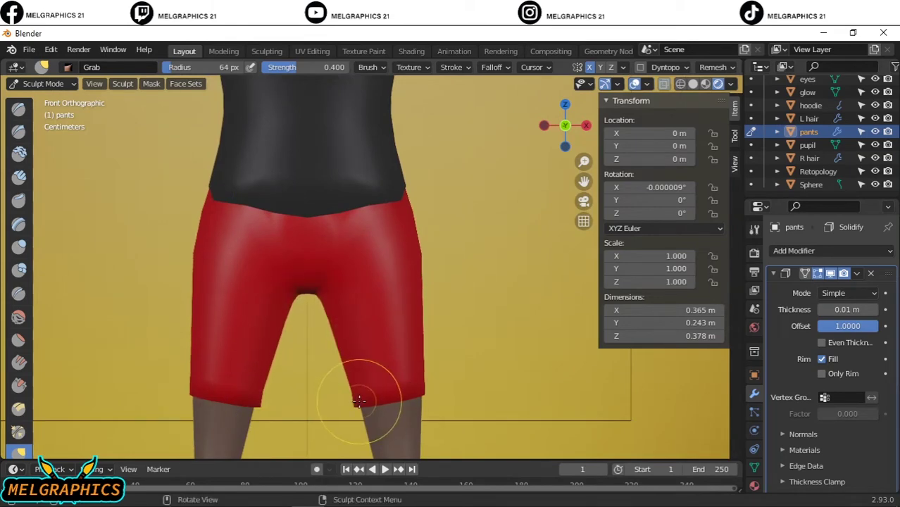
# - Extrude the pants' leg hem loops and scale them inward to 0.955, back in Object Mode
pyautogui.press('Tab')
pyautogui.click(217, 378)
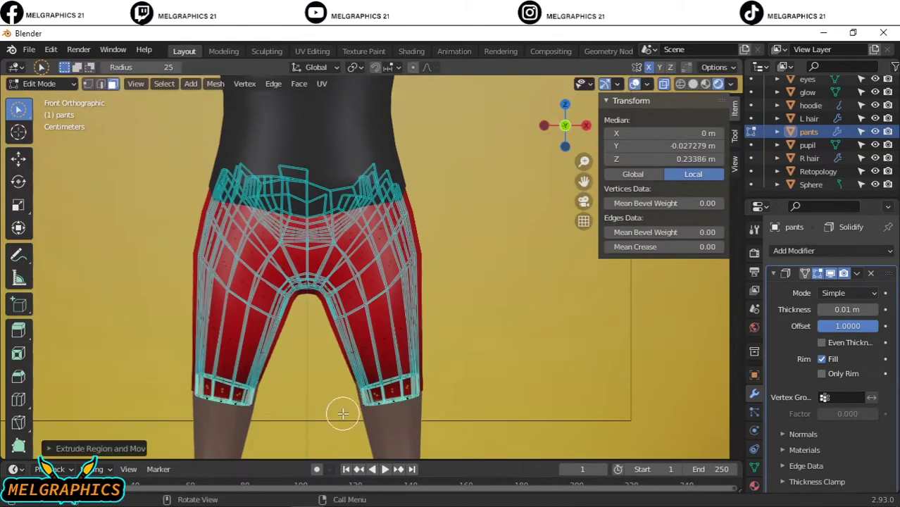
pyautogui.press('Tab')
pyautogui.press('Tab')
pyautogui.press('s')
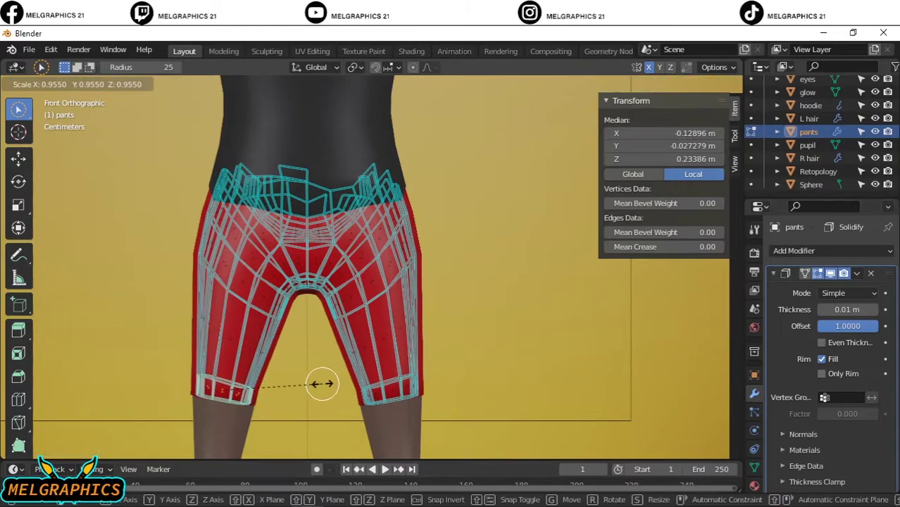
pyautogui.click(322, 385)
pyautogui.click(35, 83)
pyautogui.click(40, 94)
pyautogui.scroll(-4, 379, 303)
pyautogui.scroll(4, 336, 393)
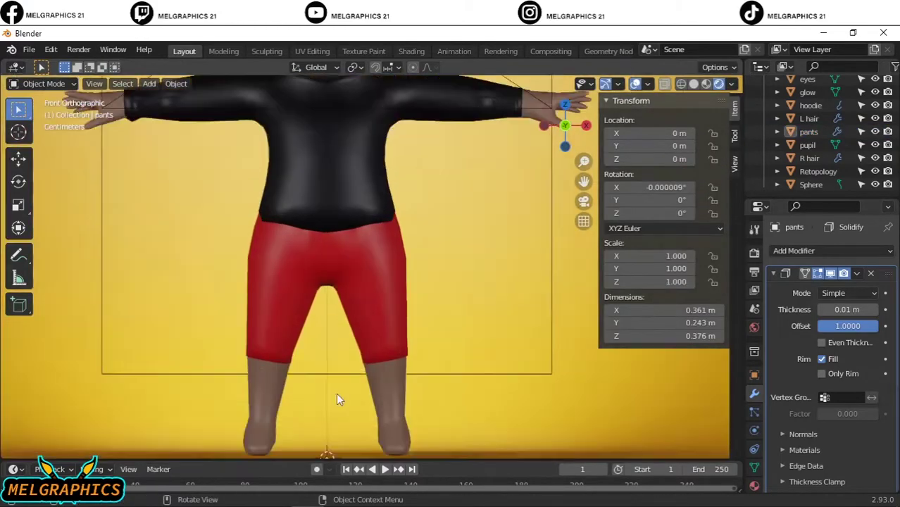
pyautogui.moveTo(336, 394)
pyautogui.keyDown('shift'); pyautogui.mouseDown(button='middle')
pyautogui.moveTo(681, 227)
pyautogui.moveTo(331, 275)
pyautogui.mouseUp(button='middle'); pyautogui.keyUp('shift')
# - Select the body's lower-leg vertices and separate them into a new object
pyautogui.click(331, 275)
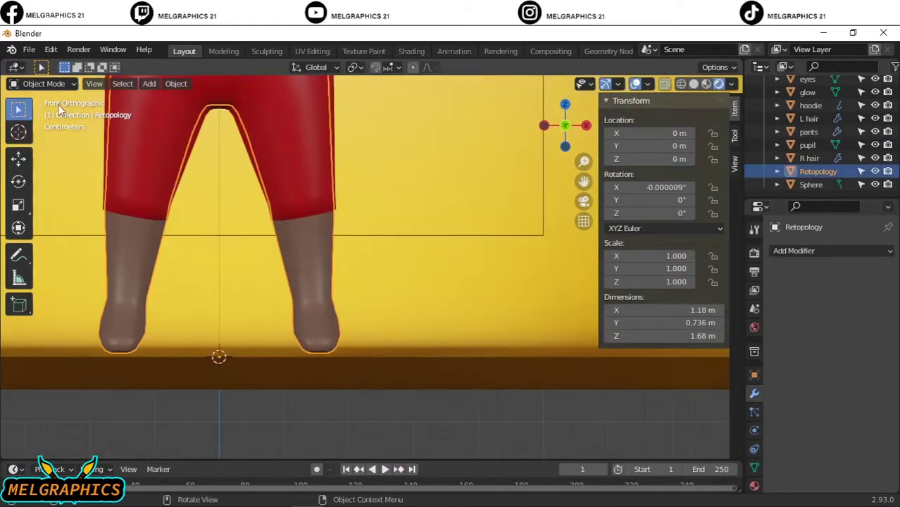
pyautogui.press('Tab')
pyautogui.moveTo(113, 257); pyautogui.dragTo(150, 266)
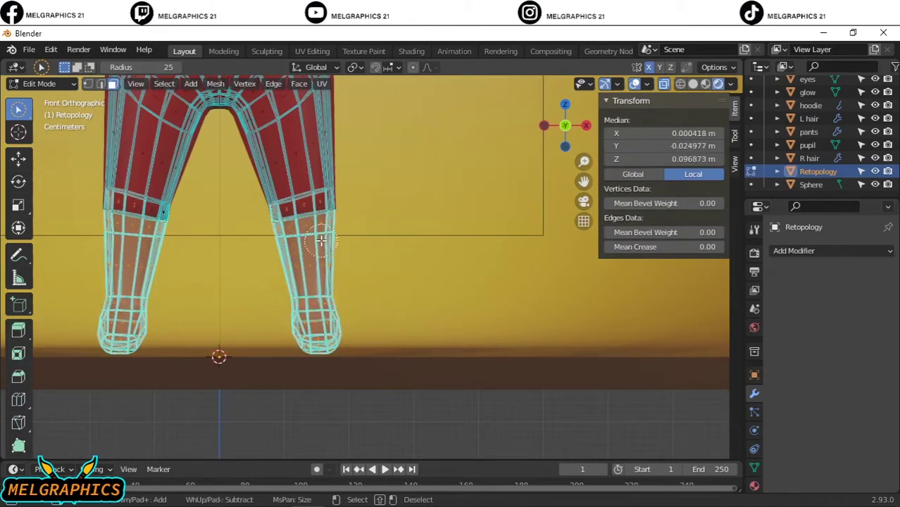
pyautogui.moveTo(321, 241); pyautogui.dragTo(331, 236)
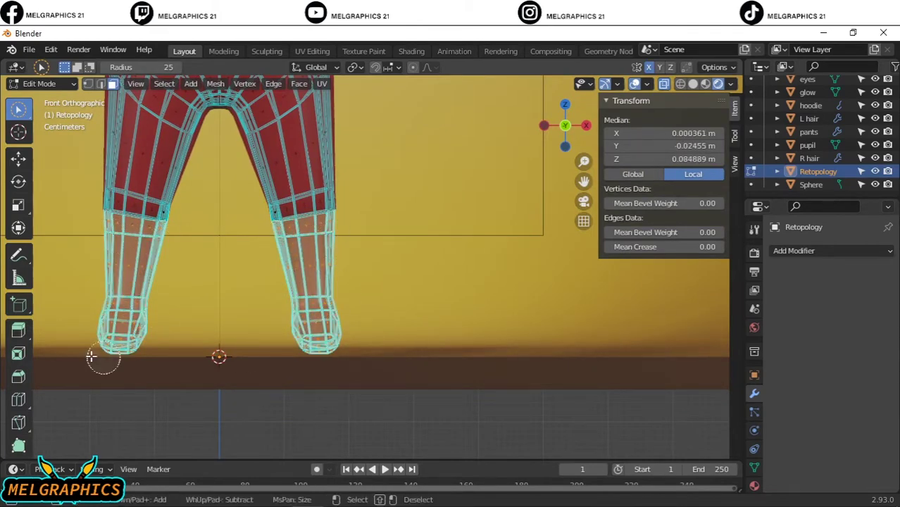
pyautogui.rightClick(171, 175)
pyautogui.click(225, 291)
pyautogui.press('Tab')
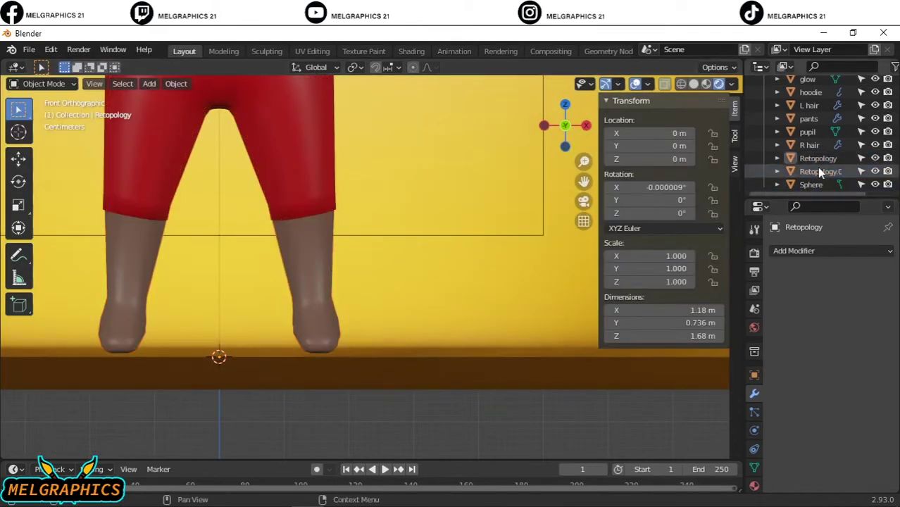
# - Name the new object socks, give it a Solidify modifier, and remove its skin material slot
pyautogui.write('socks')
pyautogui.press('Return')
pyautogui.click(797, 254)
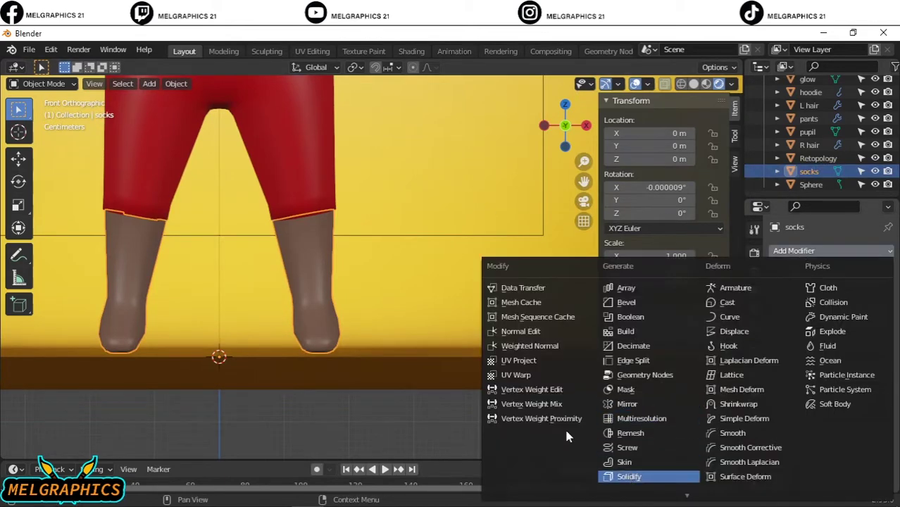
pyautogui.click(620, 477)
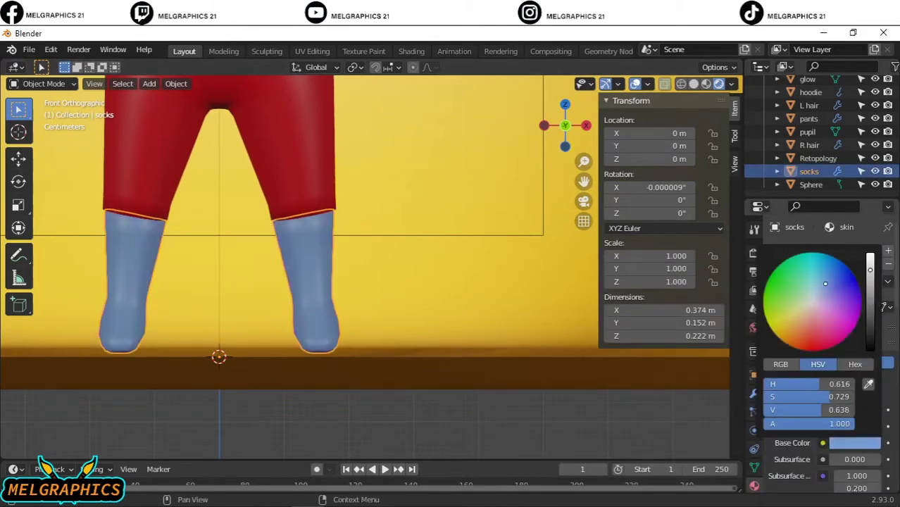
pyautogui.scroll(-5, 494, 352)
pyautogui.hotkey('ctrl', 'z')
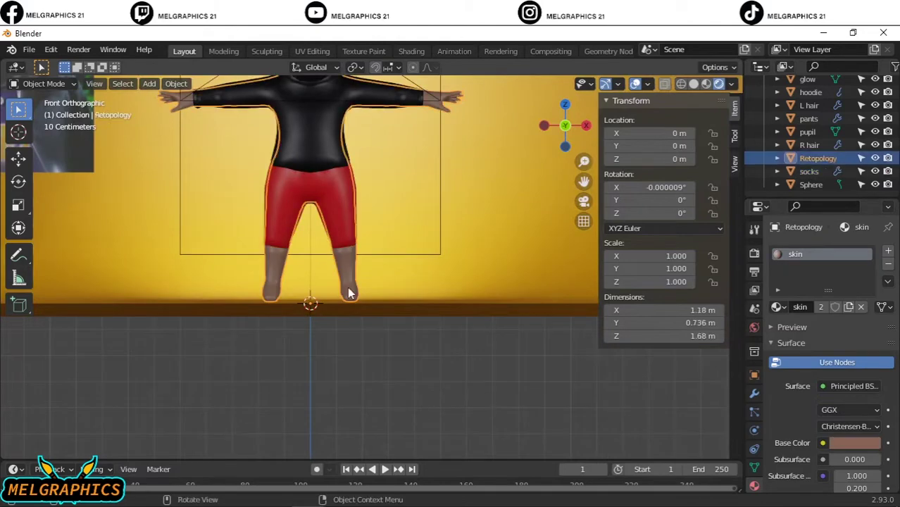
pyautogui.click(889, 263)
pyautogui.scroll(4, 359, 272)
pyautogui.scroll(1, 359, 272)
# - Separate the foot parts of the socks into their own object with P
pyautogui.click(43, 83)
pyautogui.click(42, 113)
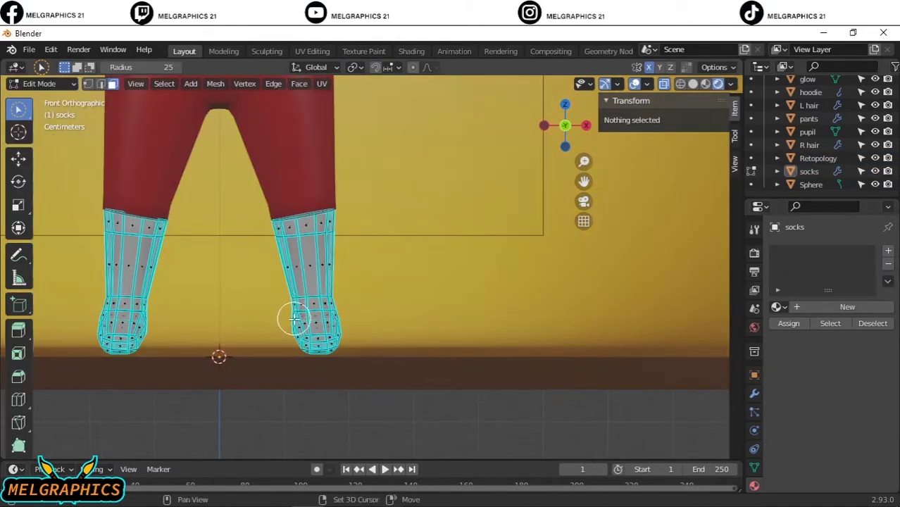
pyautogui.press('p')
pyautogui.click(143, 333)
pyautogui.click(42, 83)
# - Rename the separated feet object to shoes
pyautogui.click(44, 99)
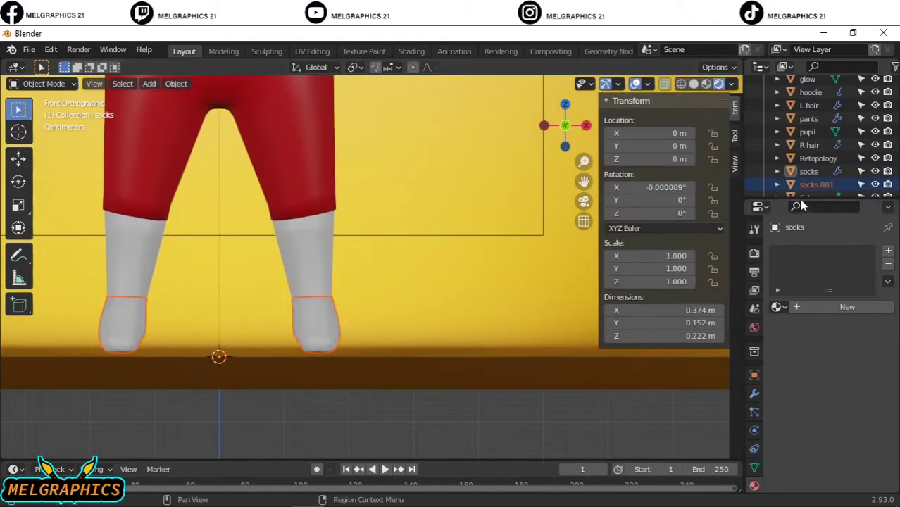
pyautogui.doubleClick(810, 172)
pyautogui.write('sh')
pyautogui.press('Return')
pyautogui.click(755, 394)
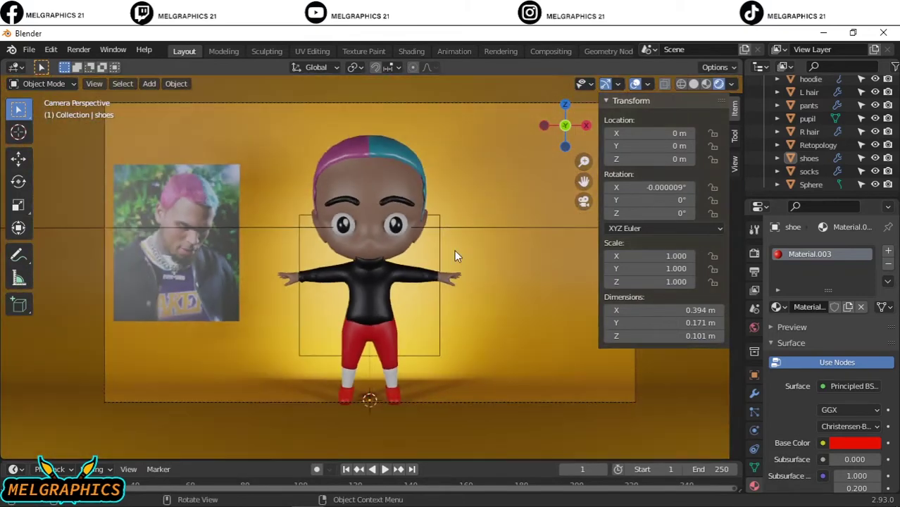
# - Raise the camera's focal length to 59 mm to frame the whole chibi
pyautogui.click(437, 103)
pyautogui.moveTo(849, 312); pyautogui.dragTo(866, 312)
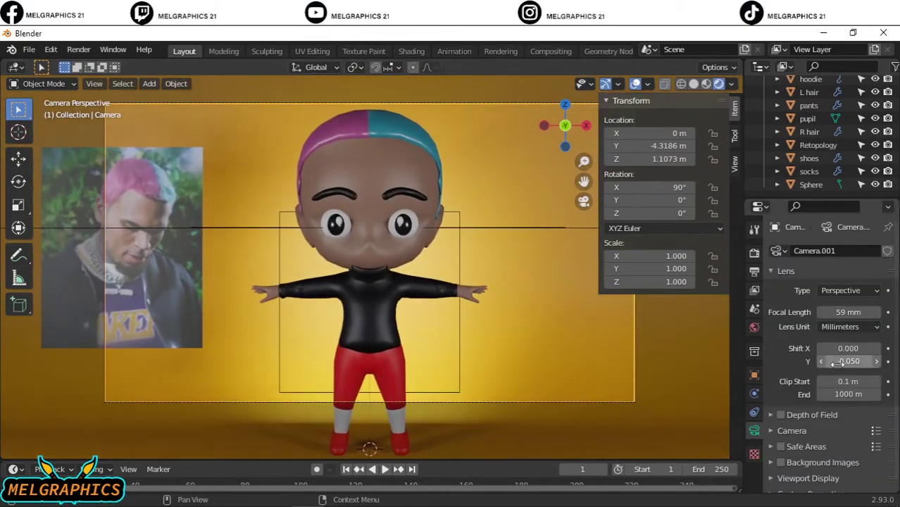
pyautogui.scroll(5, 814, 169)
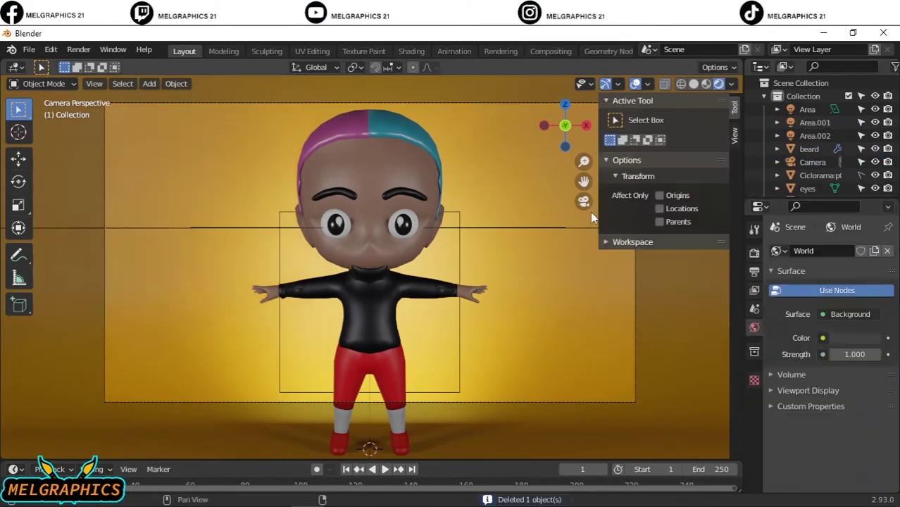